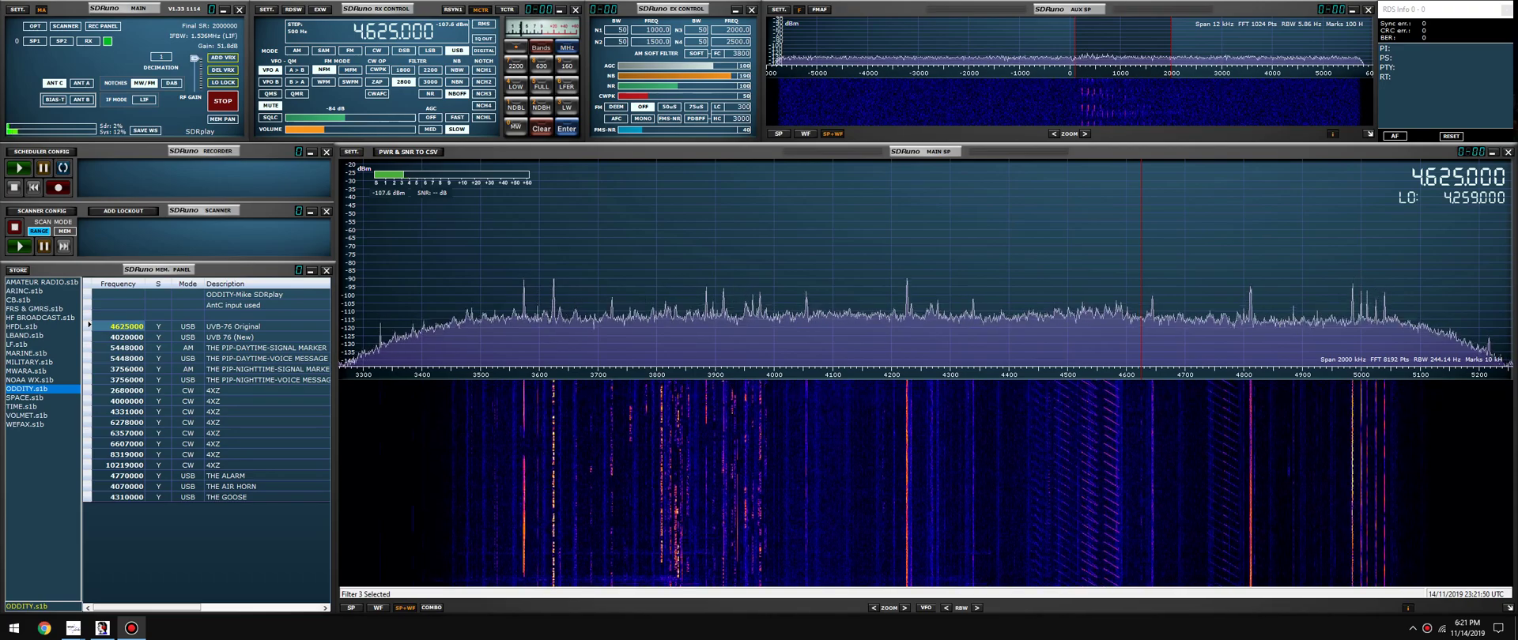
- Load the VOLMET memory bank into SDRuno's memory panel
{"action": "left_click", "coordinate": [223, 24]}
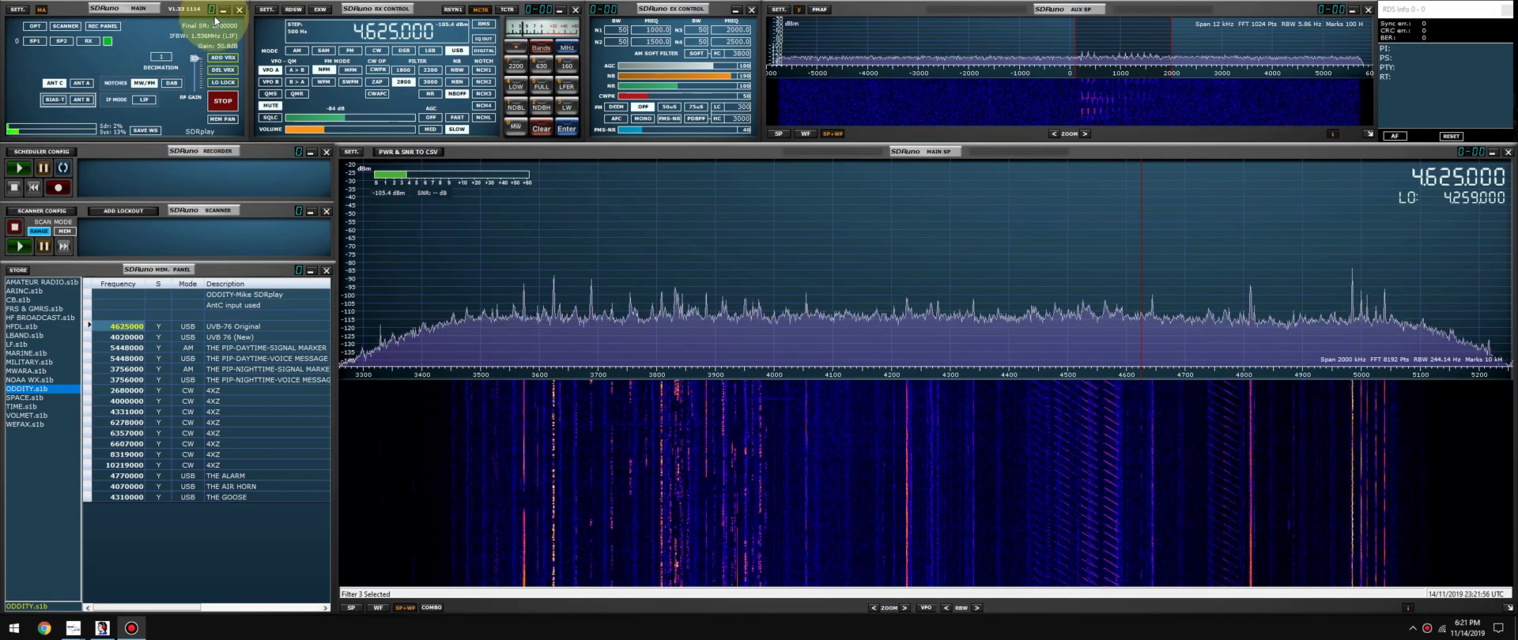
{"action": "left_click", "coordinate": [916, 13]}
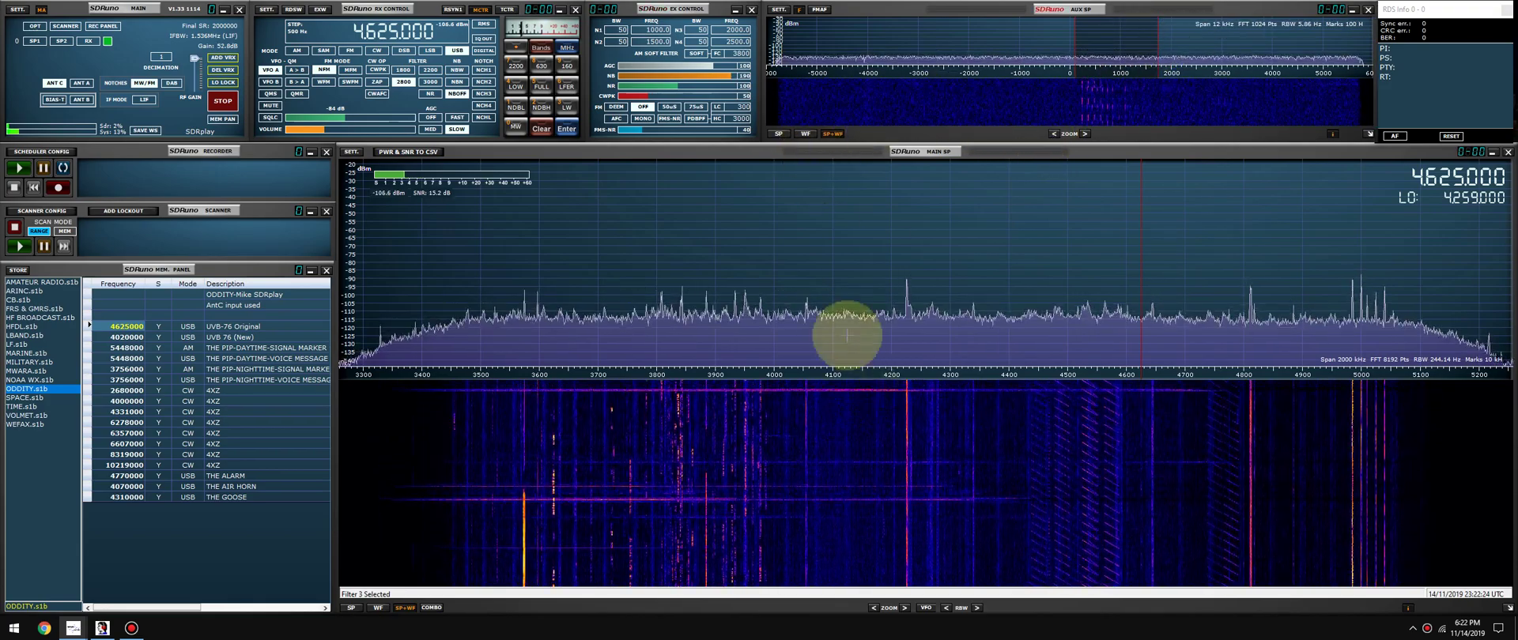
{"action": "left_click", "coordinate": [27, 417]}
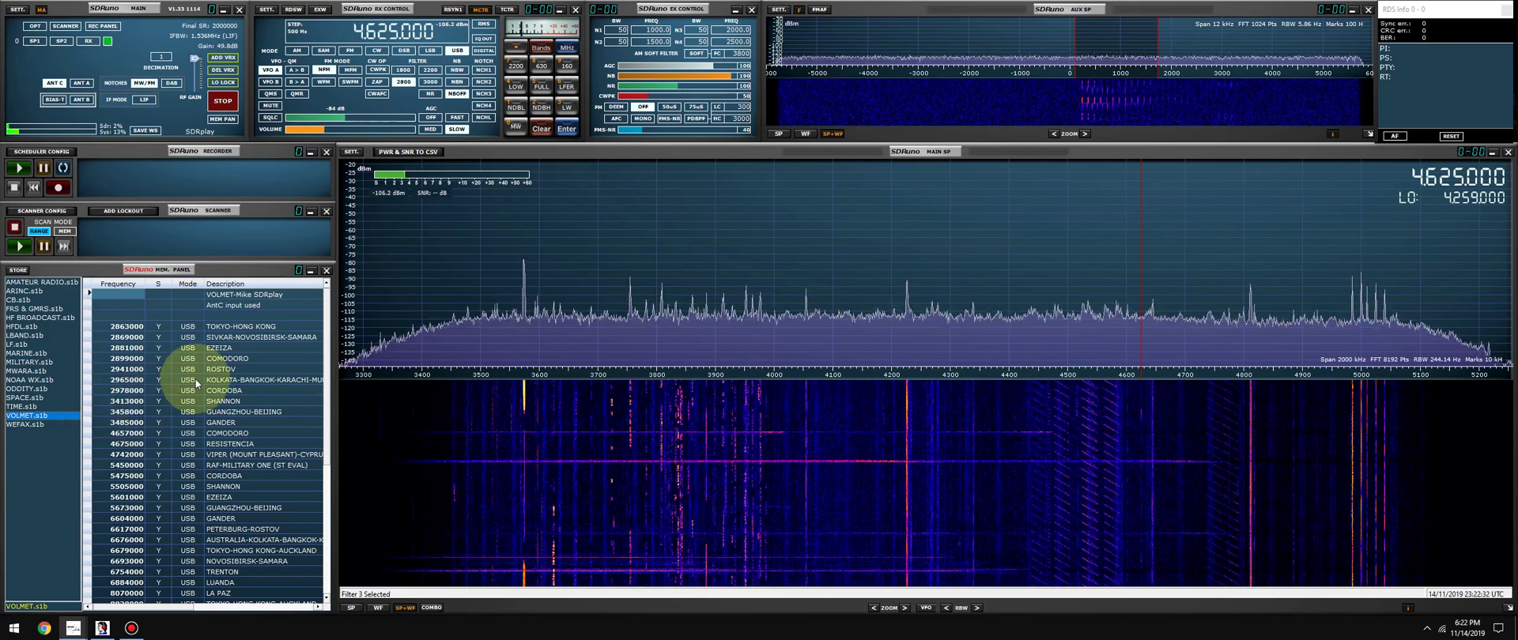
- Step through VOLMET entries 5450000, 5505000 Shannon and 6604000 Gander, ending on 6754000 Trenton
{"action": "double_click", "coordinate": [122, 465]}
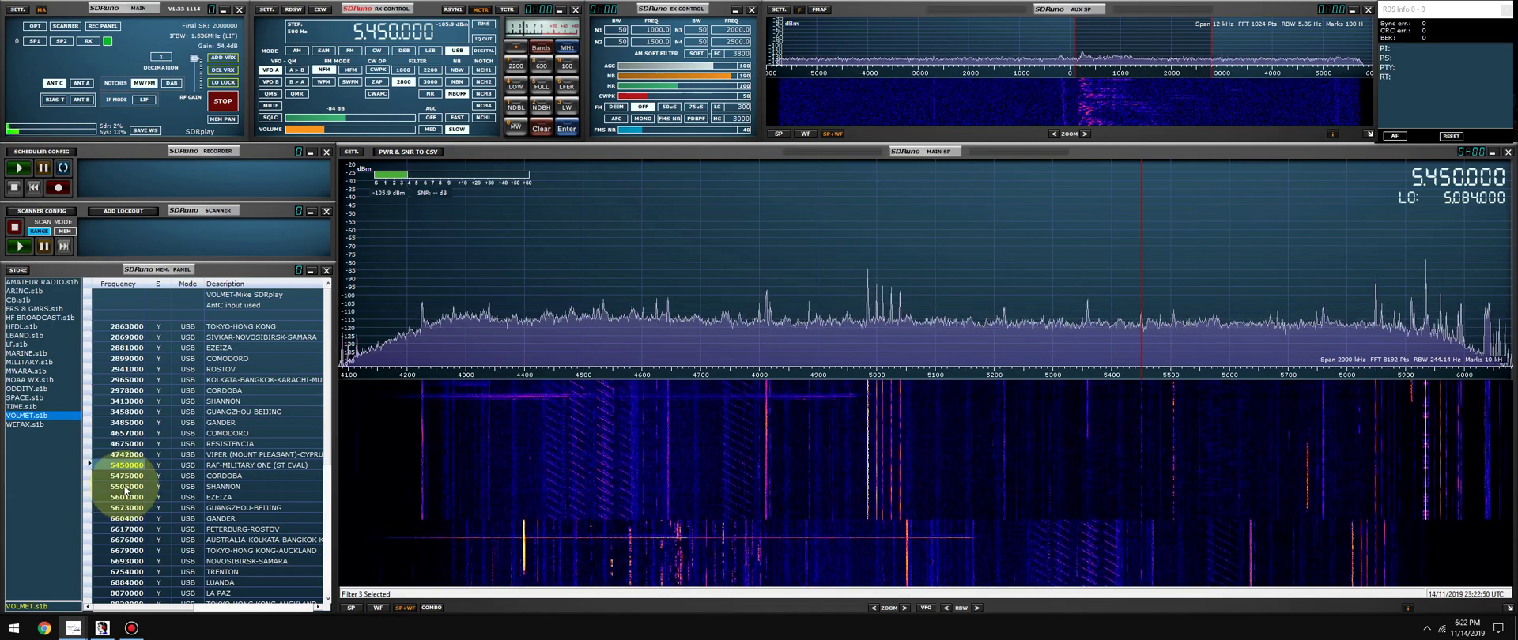
{"action": "double_click", "coordinate": [125, 488]}
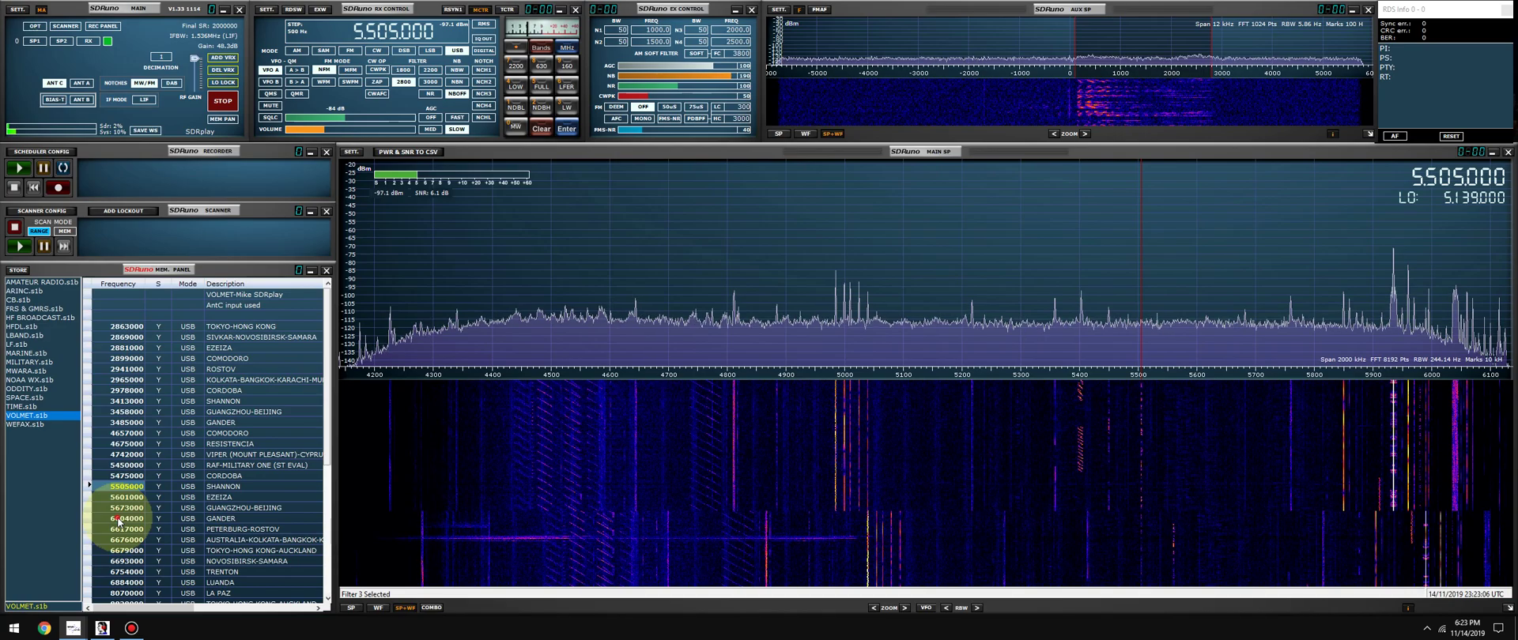
{"action": "double_click", "coordinate": [118, 518]}
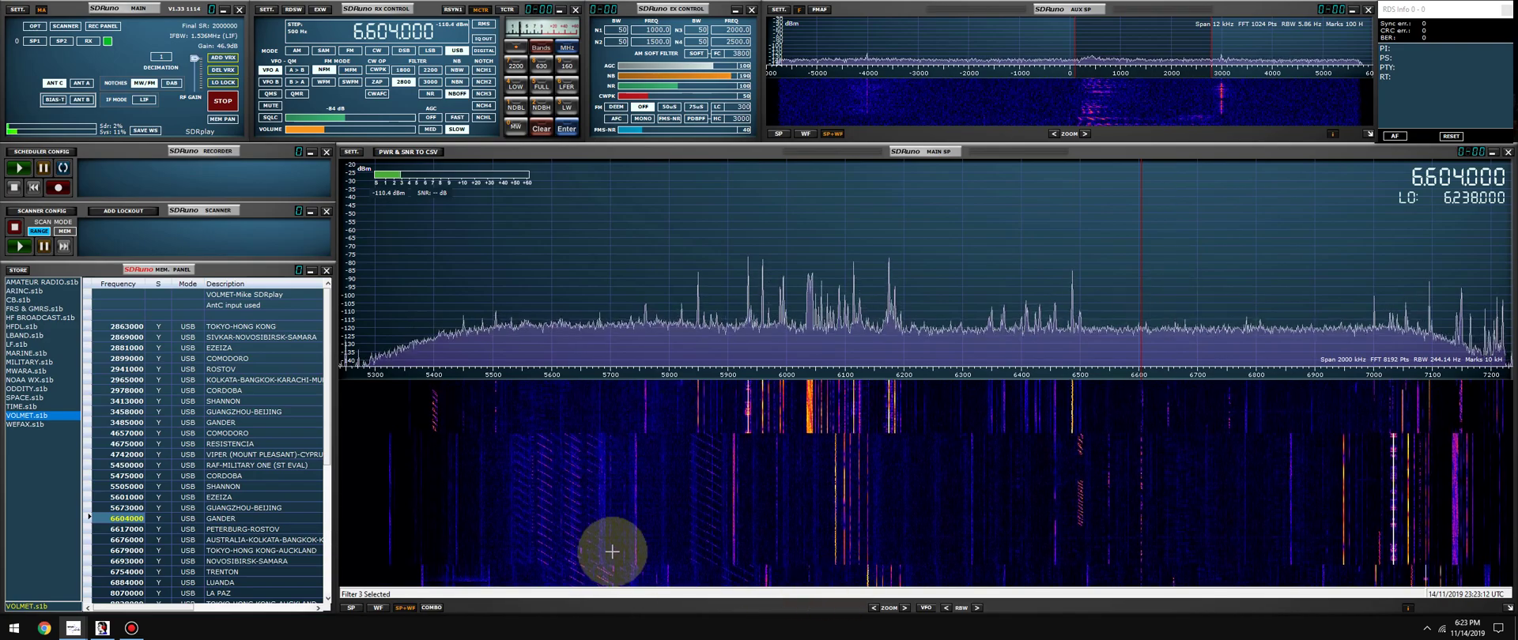
{"action": "scroll", "coordinate": [158, 537], "scroll_direction": "down", "scroll_amount": 2}
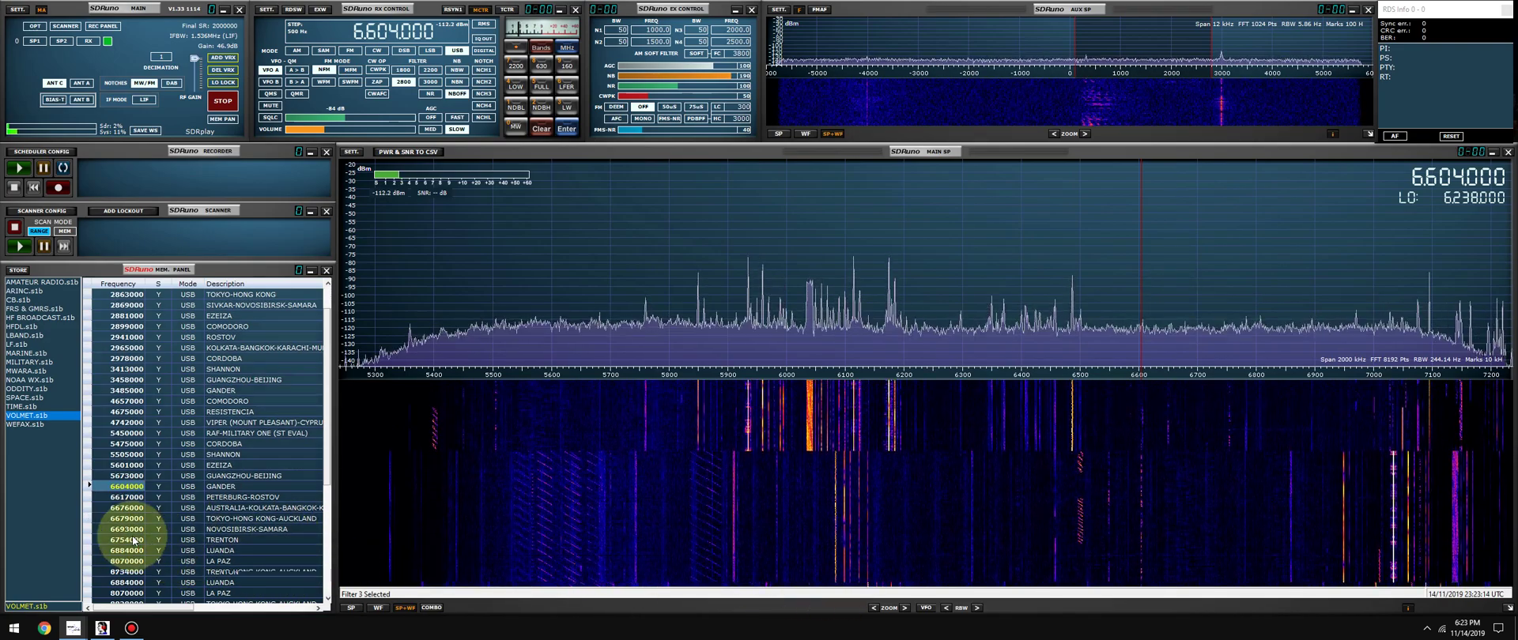
{"action": "double_click", "coordinate": [135, 512]}
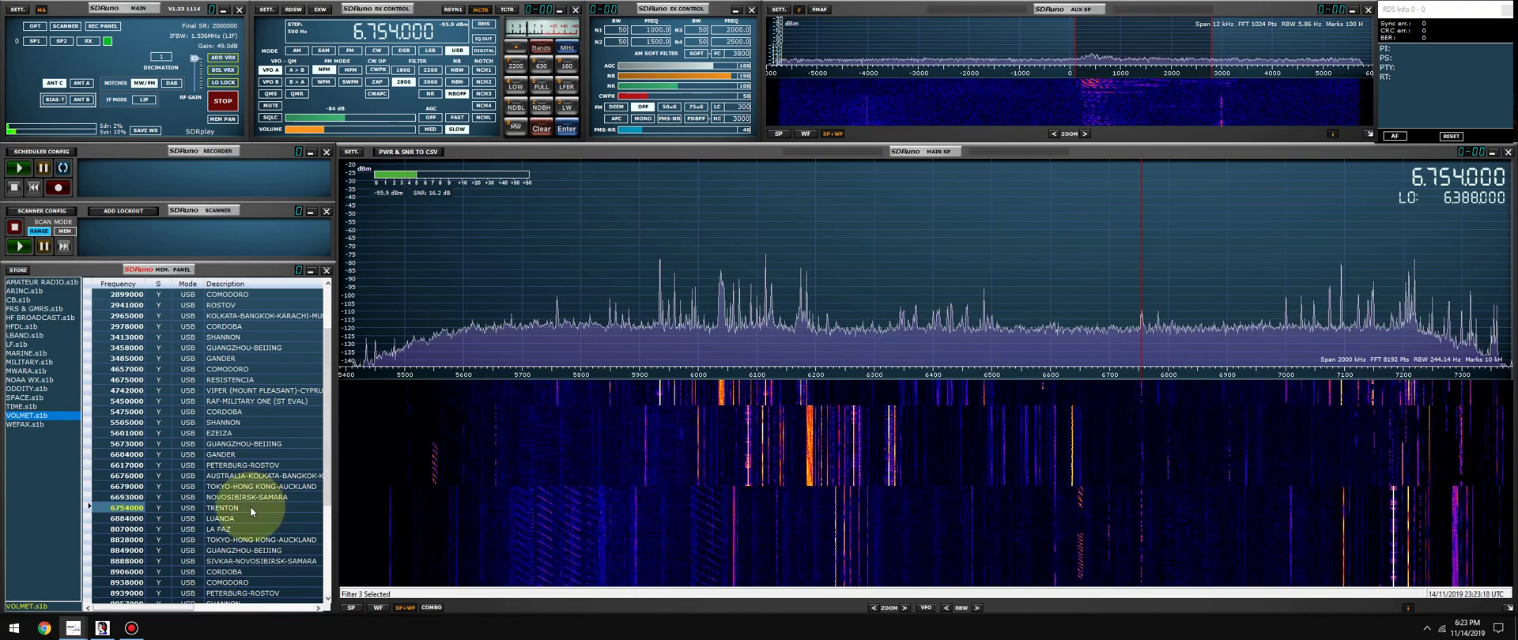
{"action": "scroll", "coordinate": [136, 489], "scroll_direction": "down", "scroll_amount": 2}
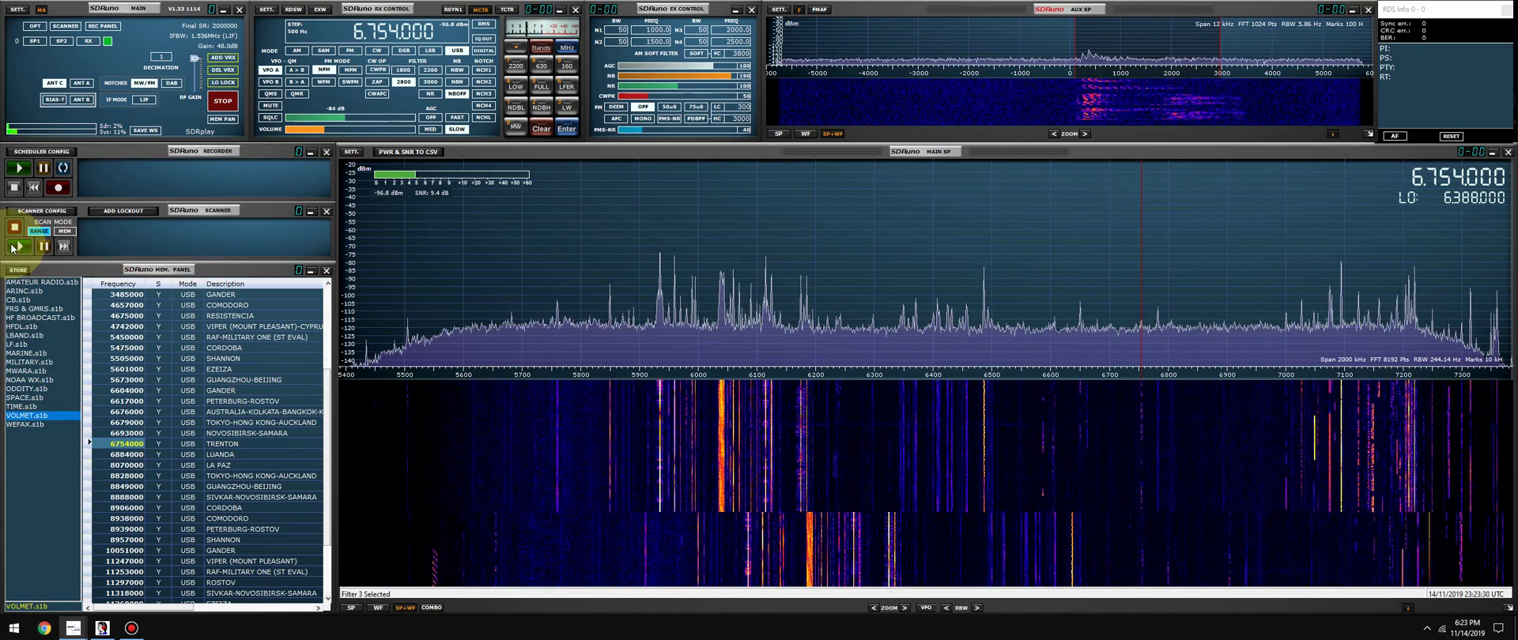
{"action": "left_click", "coordinate": [26, 456]}
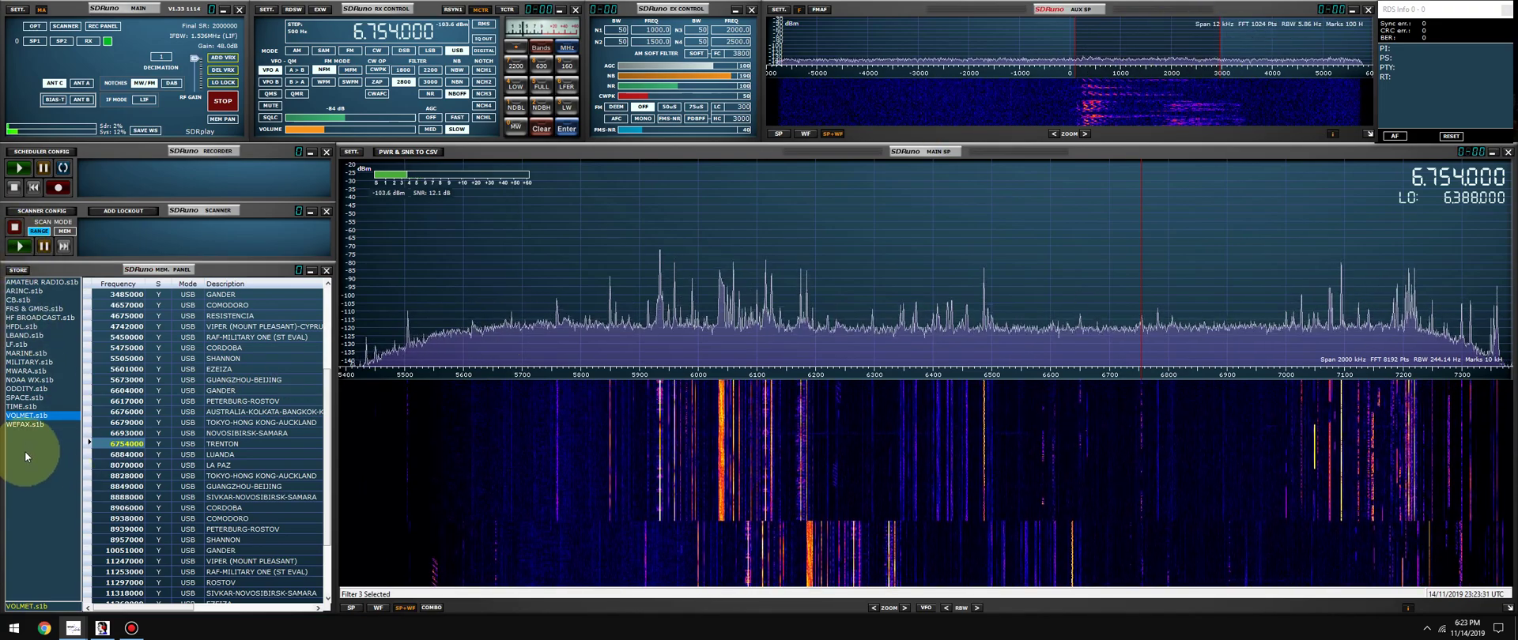
- Load the TIME bank and tune the WWV signals at 10, 5, 15, 20 and 25 MHz
{"action": "left_click", "coordinate": [22, 406]}
{"action": "double_click", "coordinate": [128, 361]}
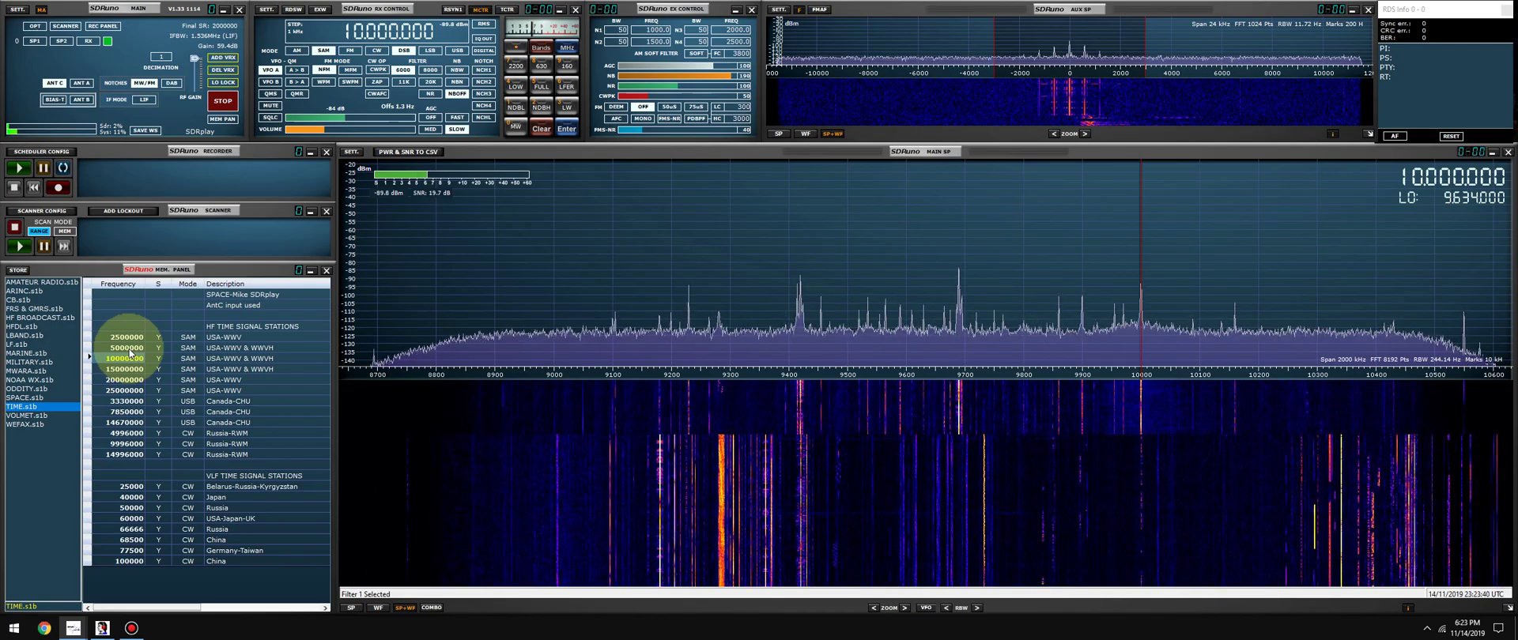
{"action": "double_click", "coordinate": [130, 351]}
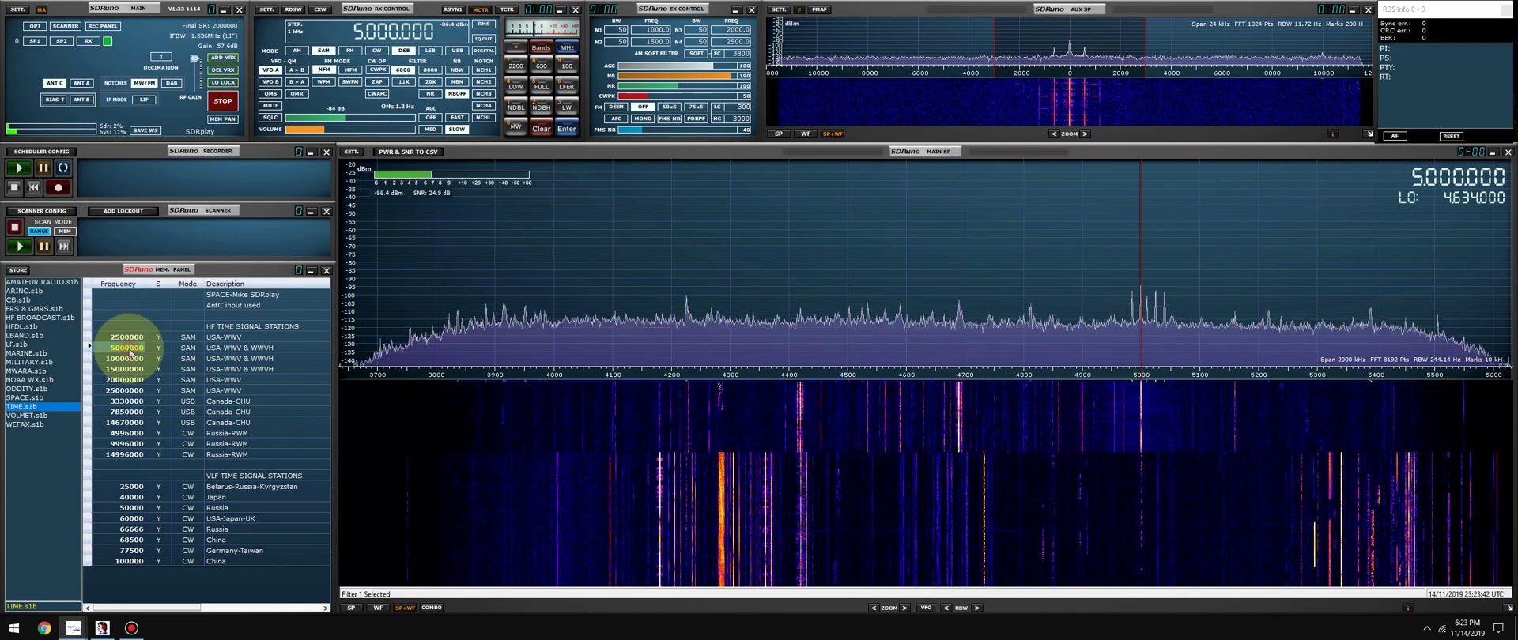
{"action": "double_click", "coordinate": [124, 369]}
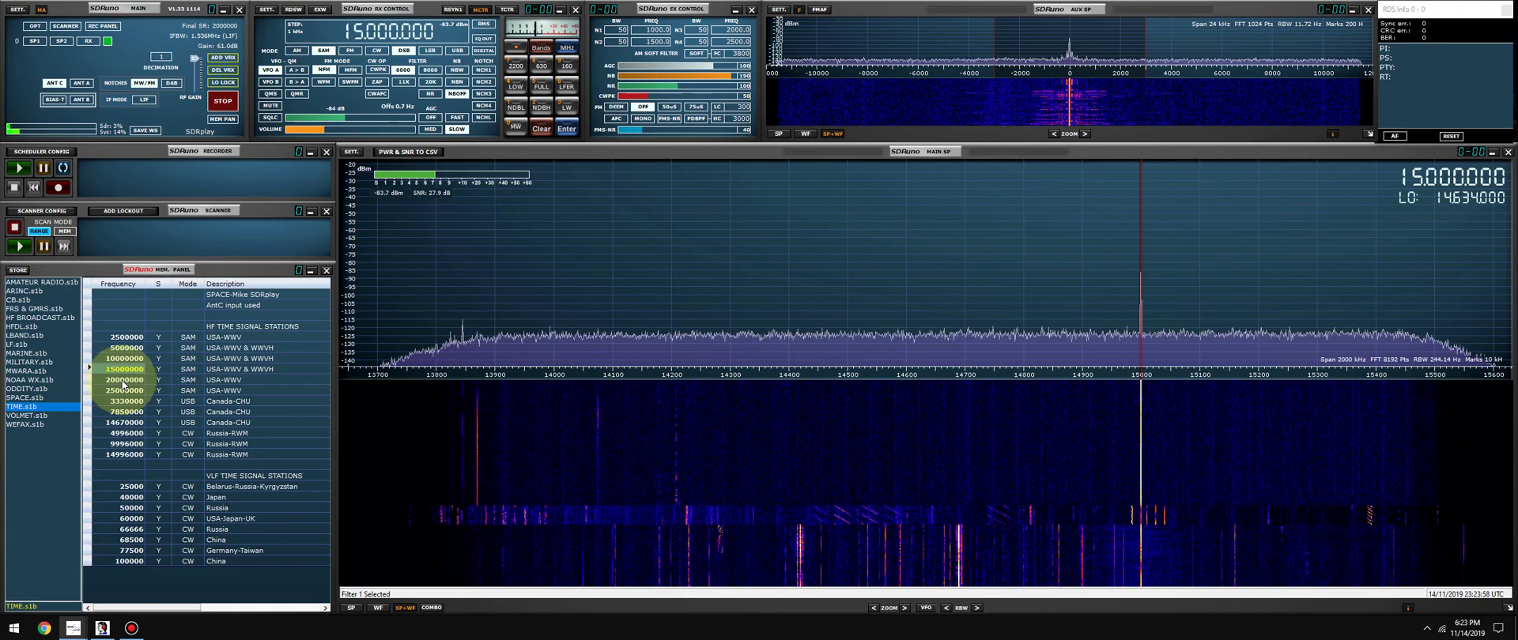
{"action": "double_click", "coordinate": [122, 381]}
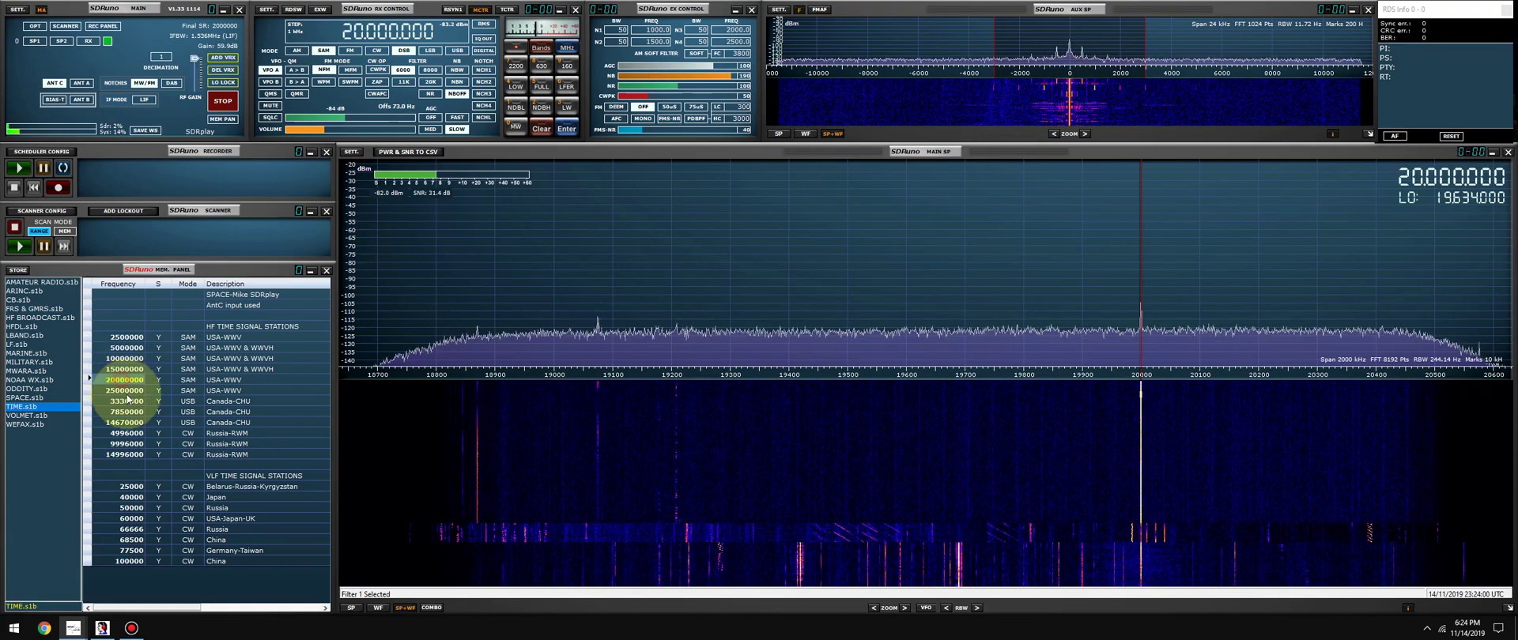
{"action": "double_click", "coordinate": [122, 391]}
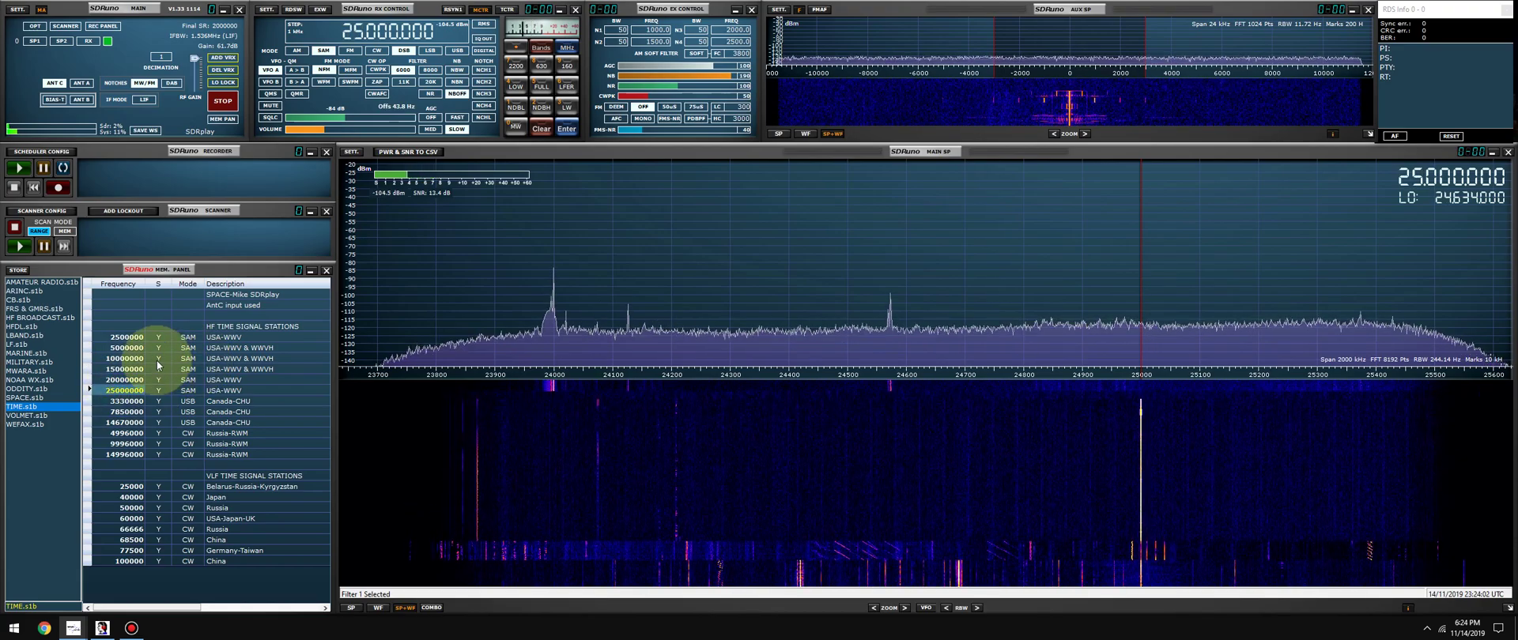
- Revisit 10 MHz WWV, then try Russia-RWM 4996000 and 14996000, settling on 4.996 MHz CW
{"action": "double_click", "coordinate": [129, 359]}
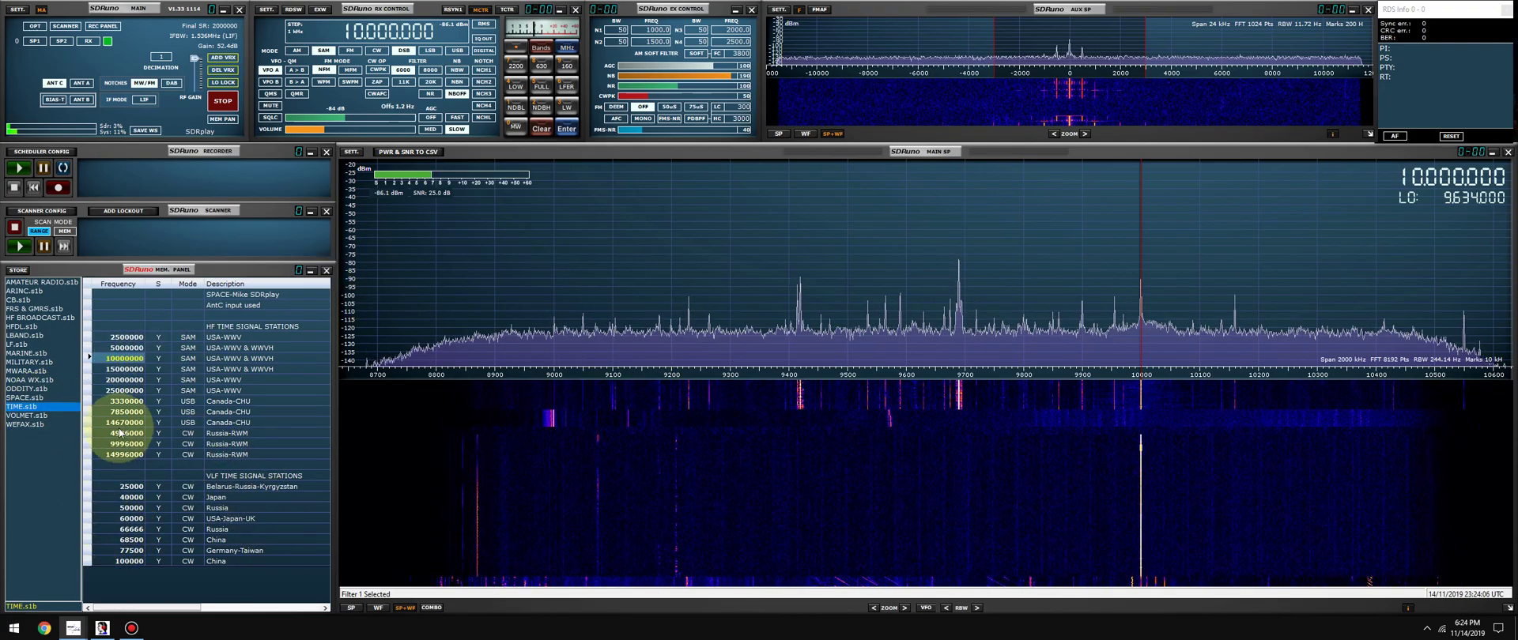
{"action": "double_click", "coordinate": [129, 434]}
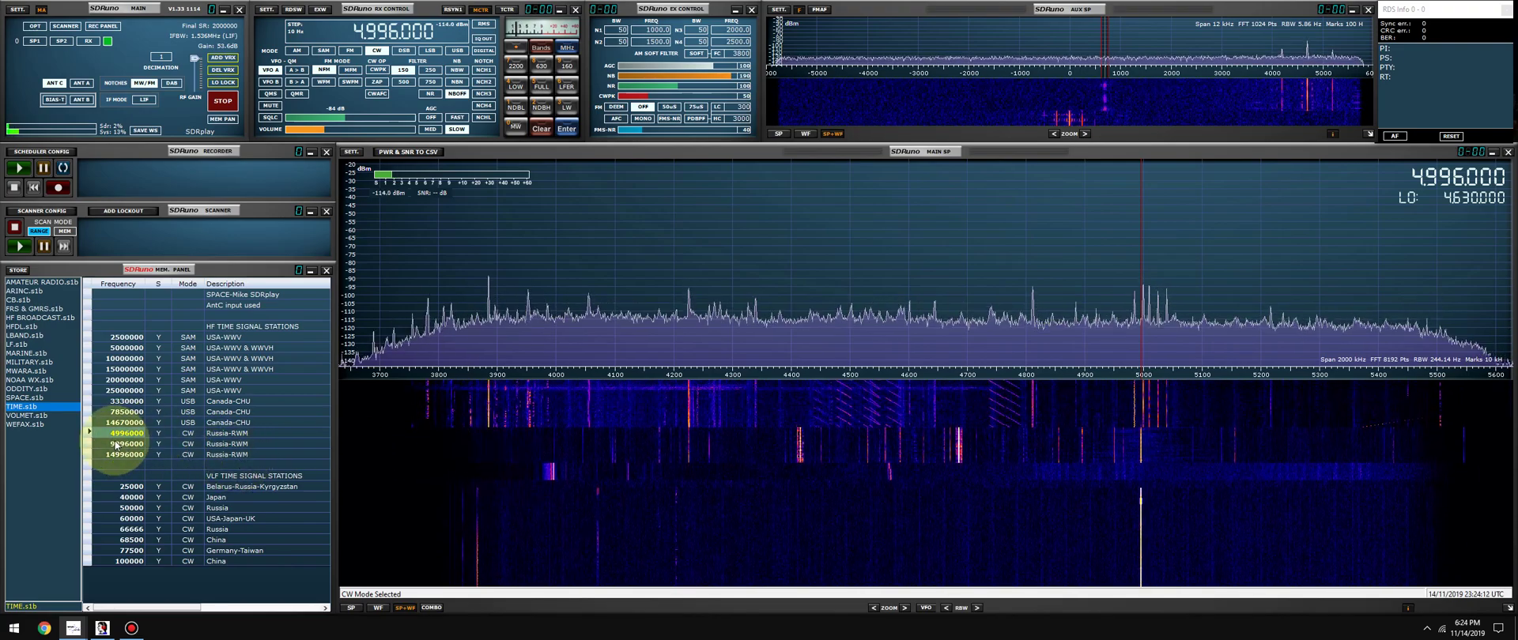
{"action": "double_click", "coordinate": [116, 444]}
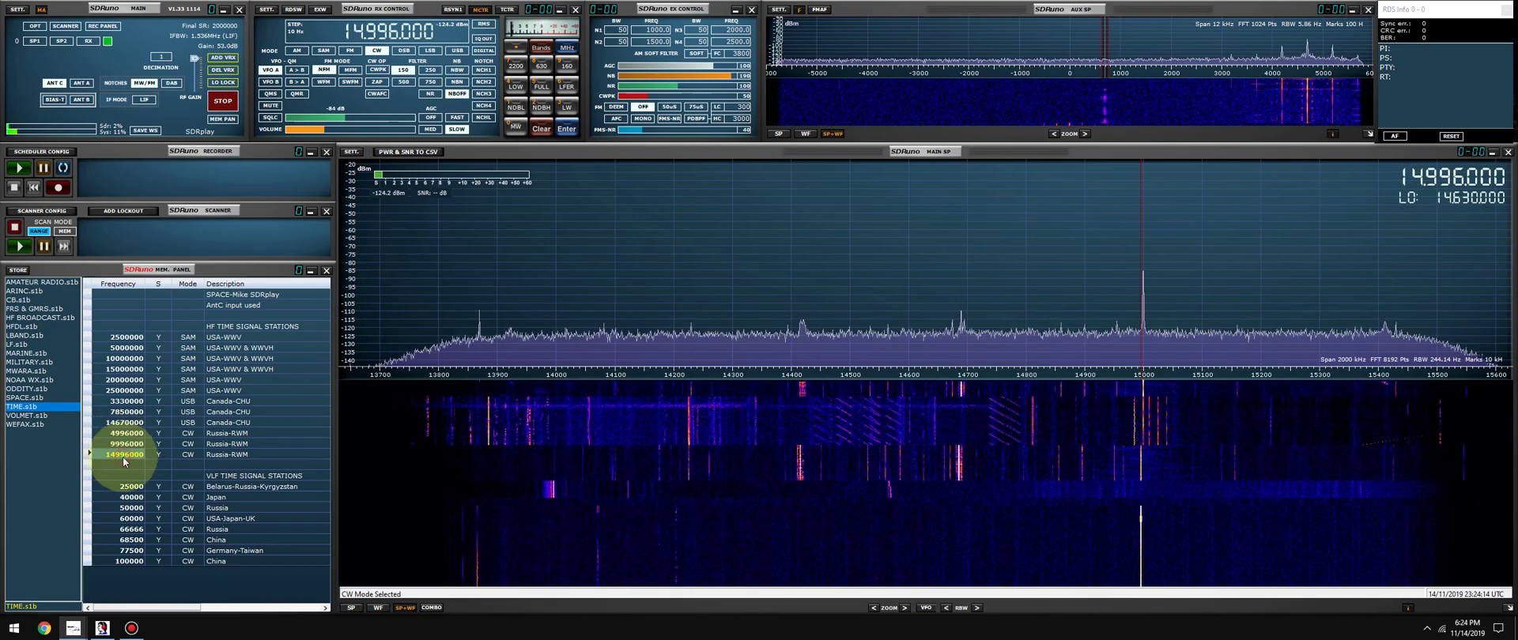
{"action": "double_click", "coordinate": [126, 434]}
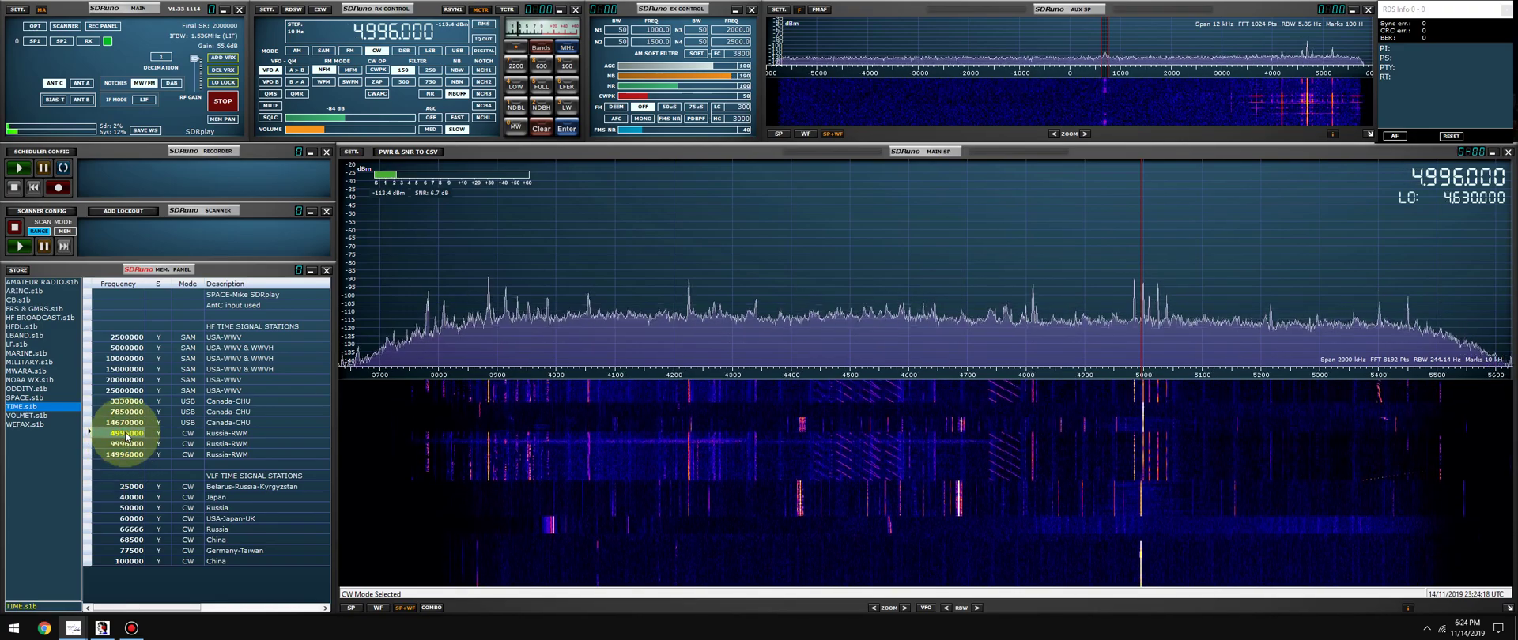
{"action": "left_click", "coordinate": [25, 354]}
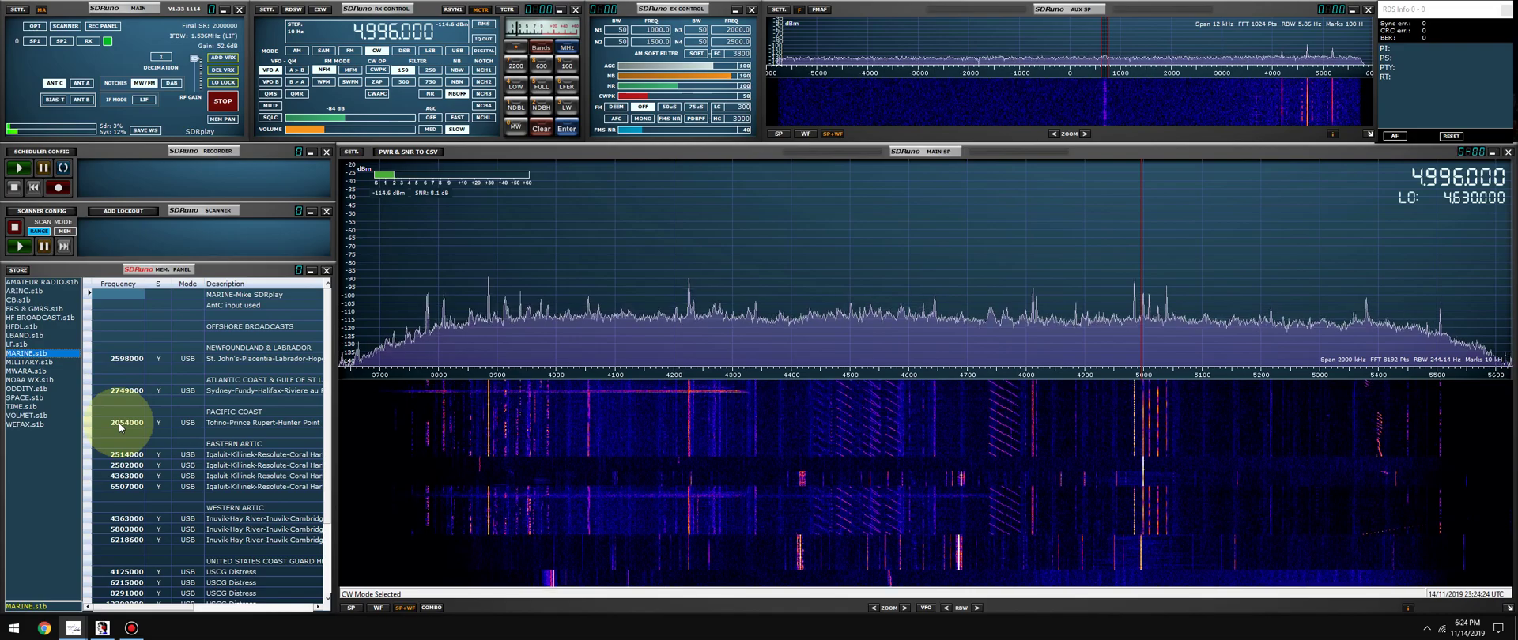
- Tune marine entries 2054000, 2749000, 2514000 and 2582000, ending on 2598000 Newfoundland & Labrador
{"action": "double_click", "coordinate": [120, 423]}
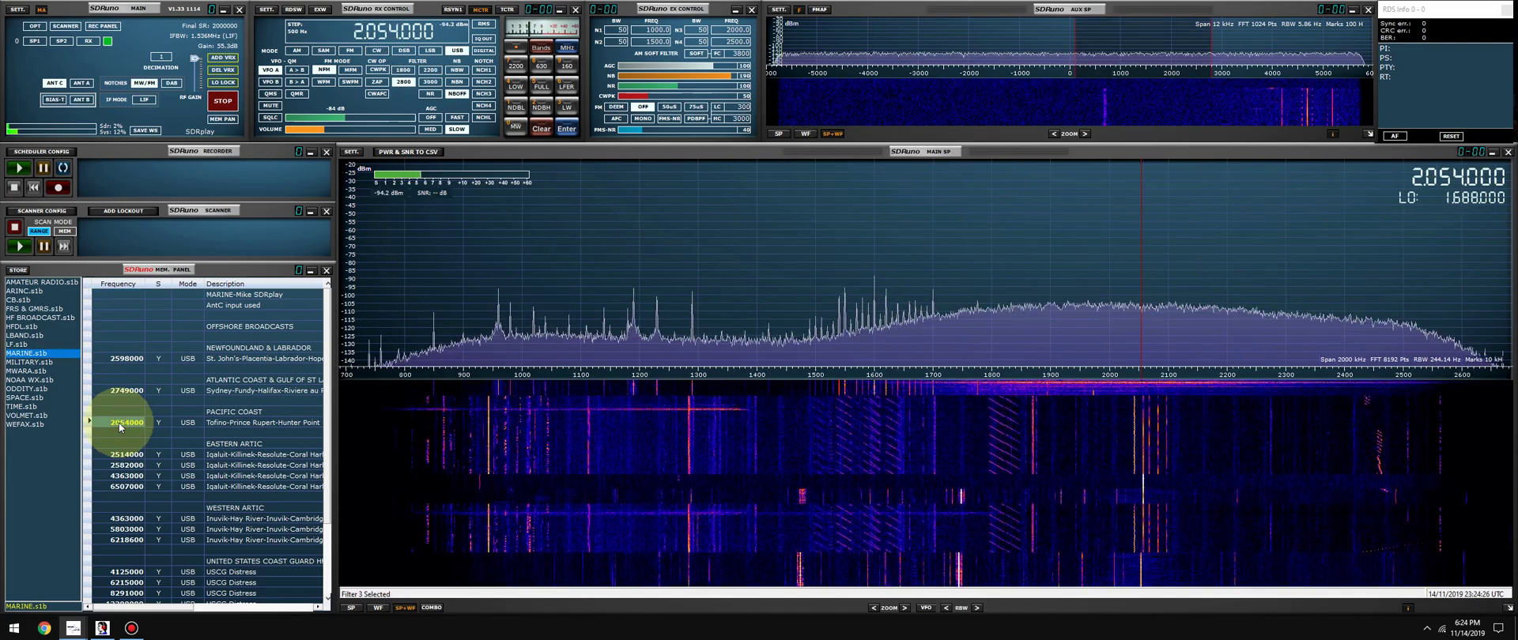
{"action": "double_click", "coordinate": [122, 393]}
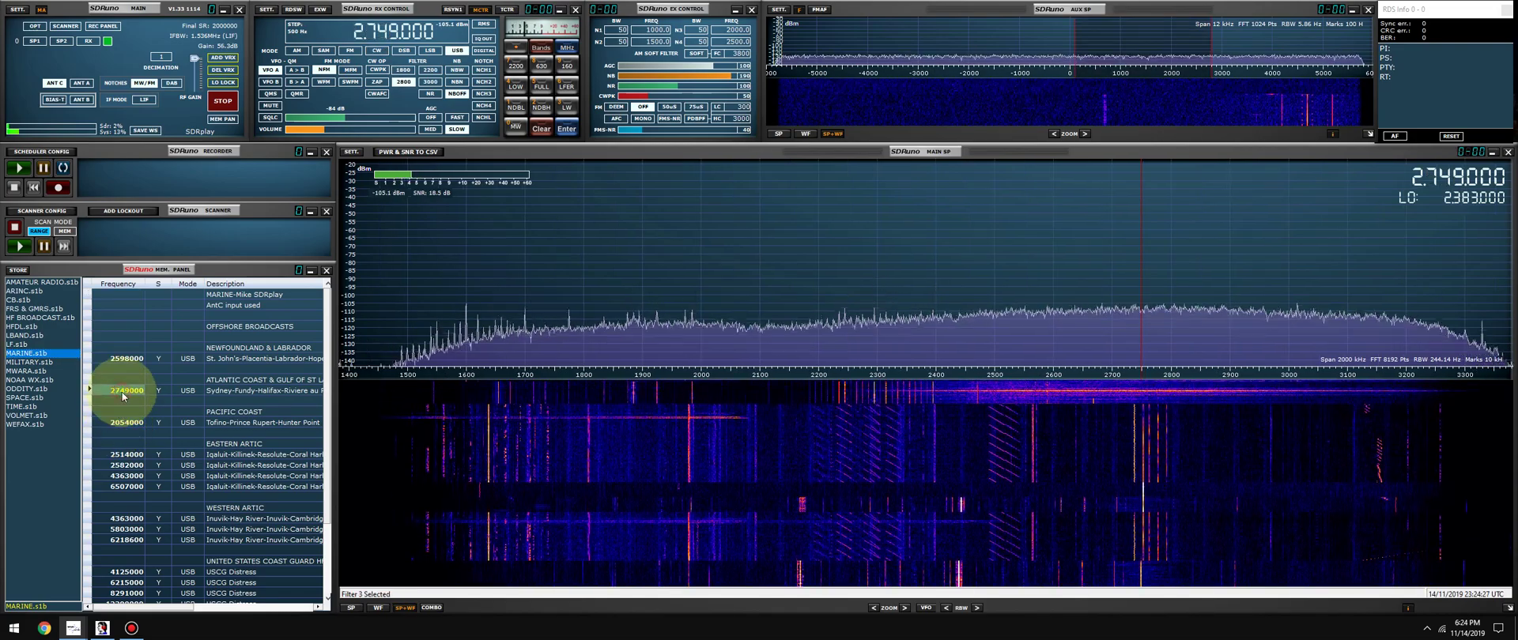
{"action": "double_click", "coordinate": [119, 455]}
{"action": "double_click", "coordinate": [123, 466]}
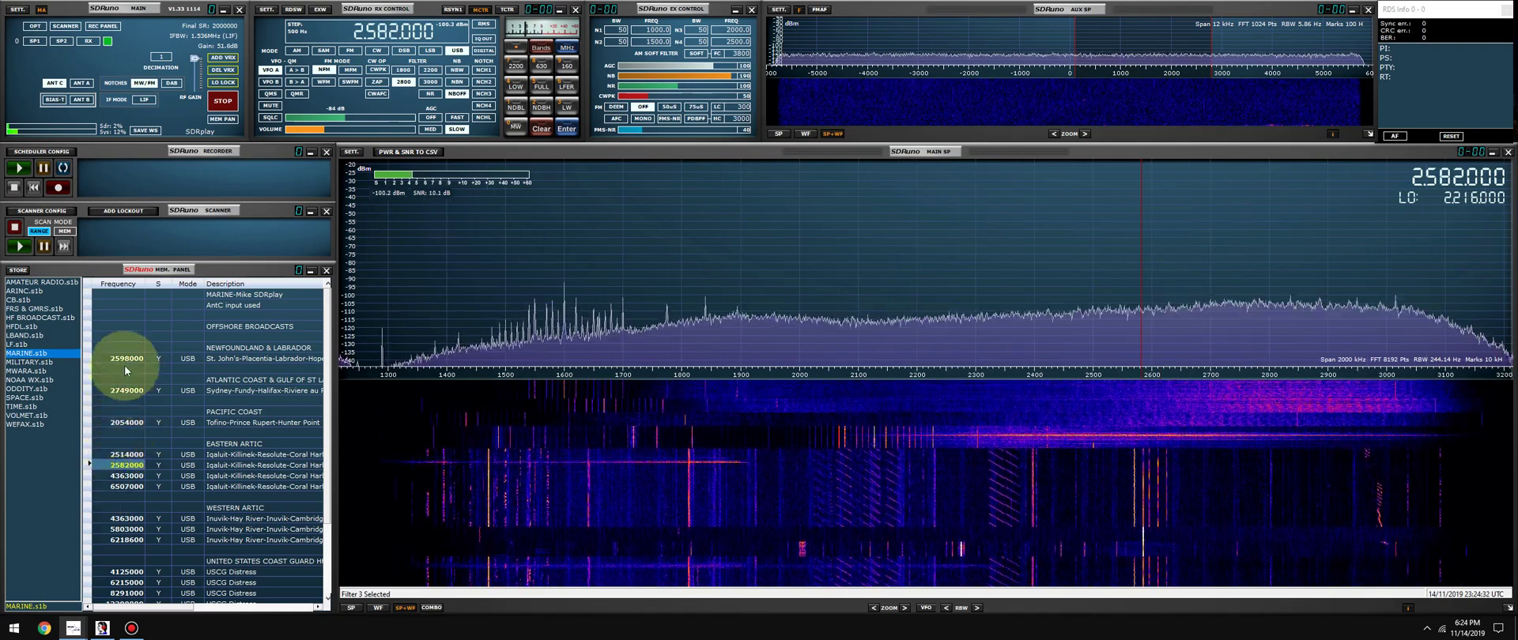
{"action": "double_click", "coordinate": [125, 363]}
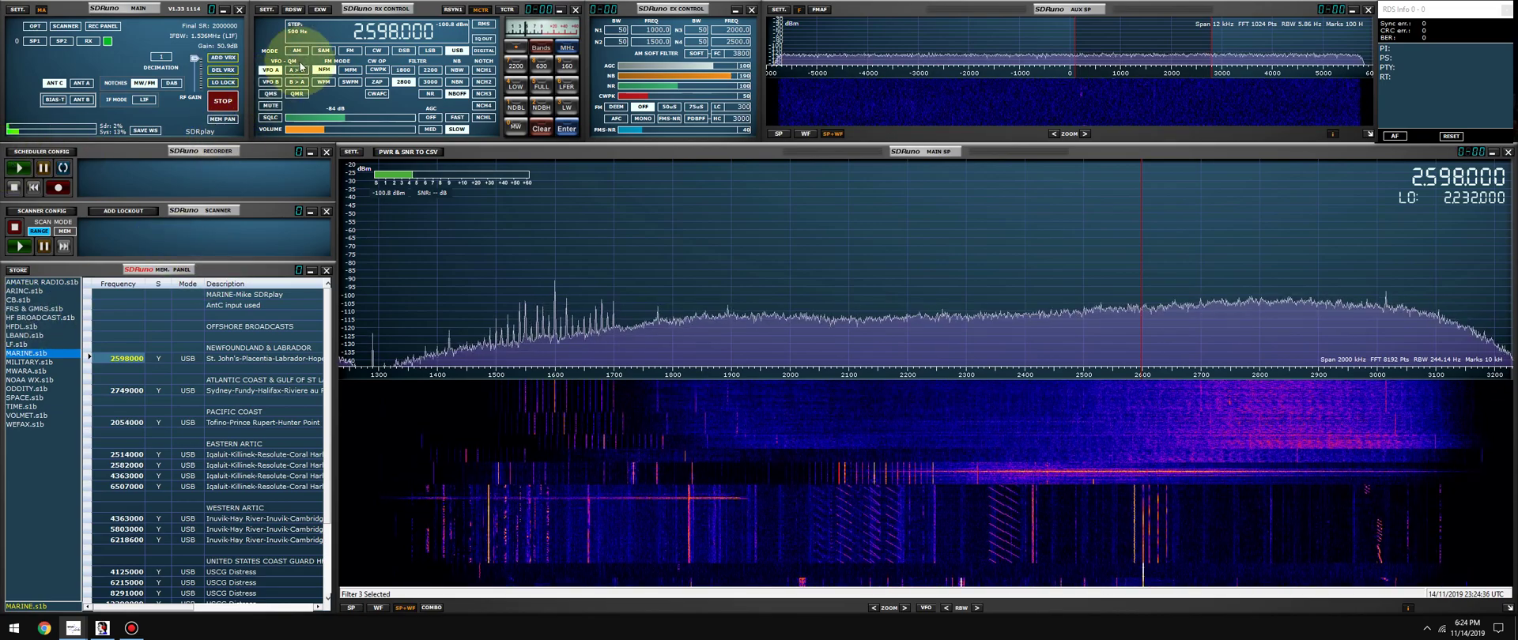
- Lower the noise blanker level and narrow the filter's upper edge to 2145 Hz
{"action": "left_click", "coordinate": [708, 76]}
{"action": "left_click_drag", "start_coordinate": [706, 76], "coordinate": [702, 80]}
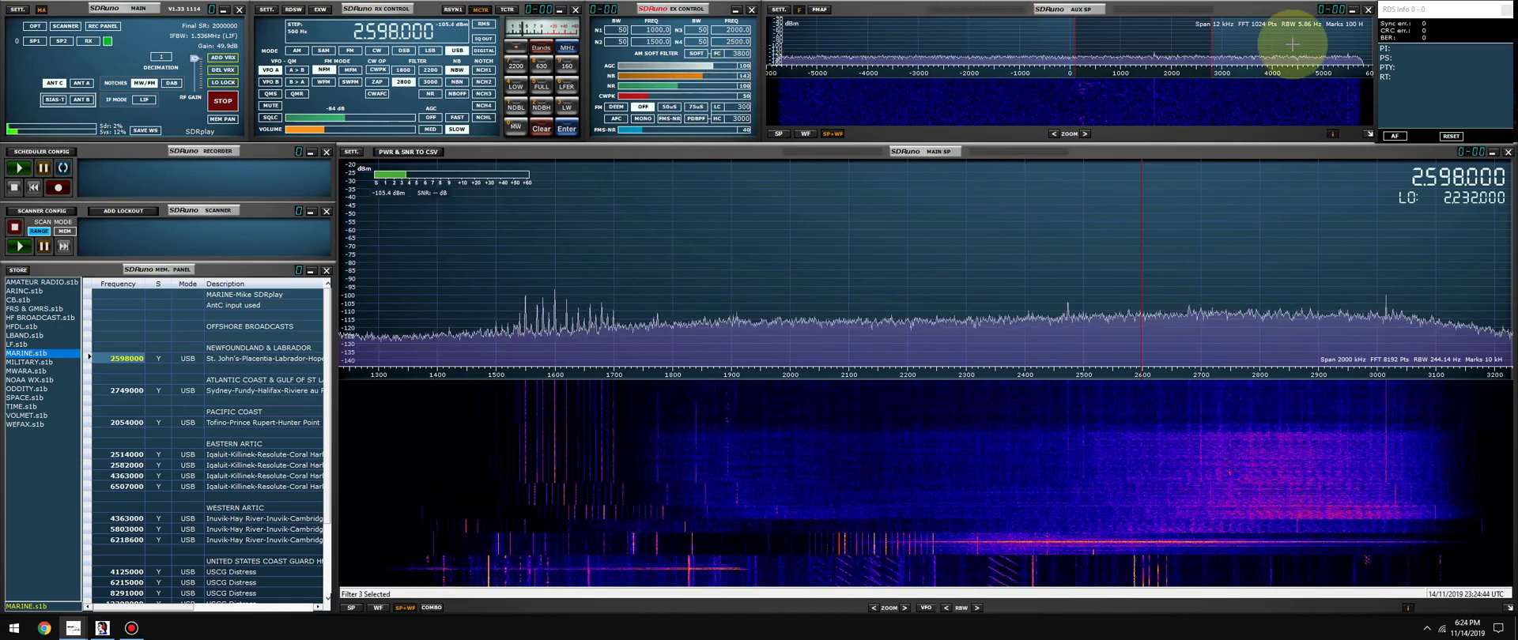
{"action": "mouse_move", "coordinate": [1210, 37]}
{"action": "left_click_drag", "start_coordinate": [1210, 37], "coordinate": [1178, 43]}
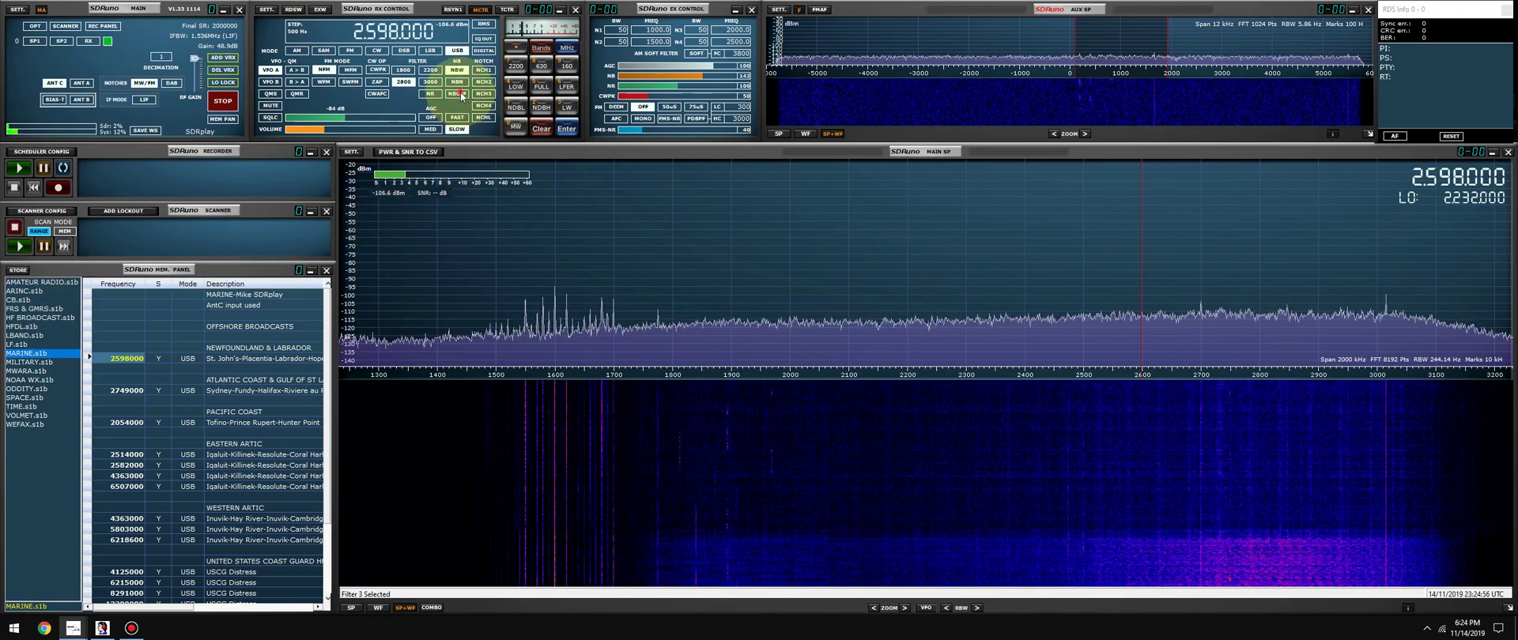
{"action": "left_click", "coordinate": [38, 317]}
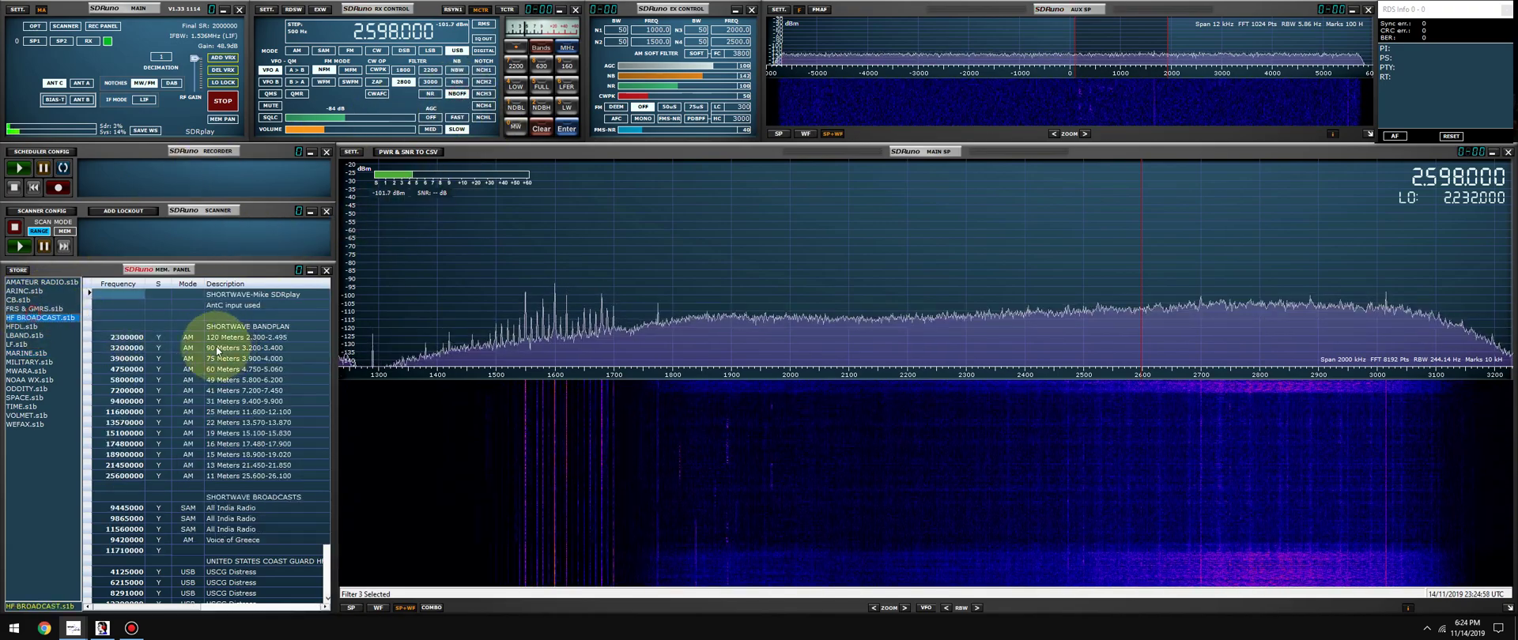
- Tune Voice of Greece on 9420 kHz in synchronous AM, DSB, with an 8 kHz filter
{"action": "double_click", "coordinate": [124, 542]}
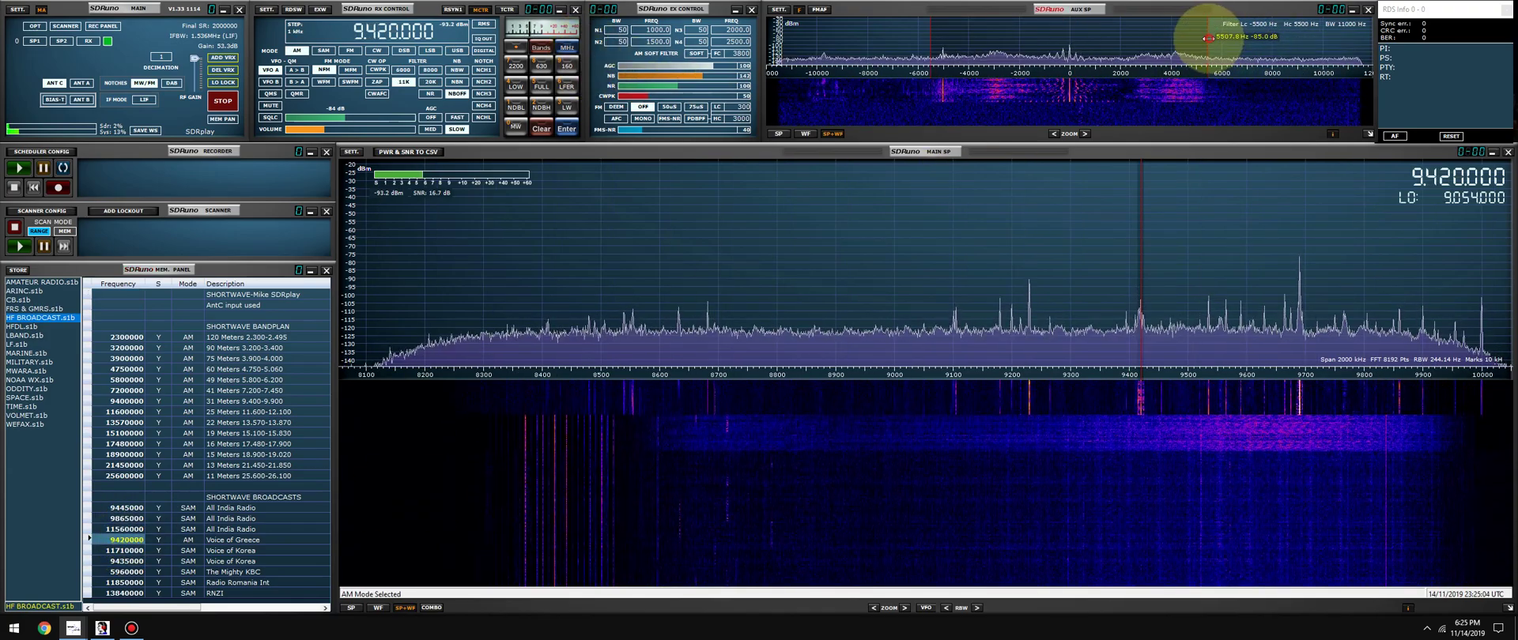
{"action": "left_click_drag", "start_coordinate": [1208, 37], "coordinate": [1178, 37]}
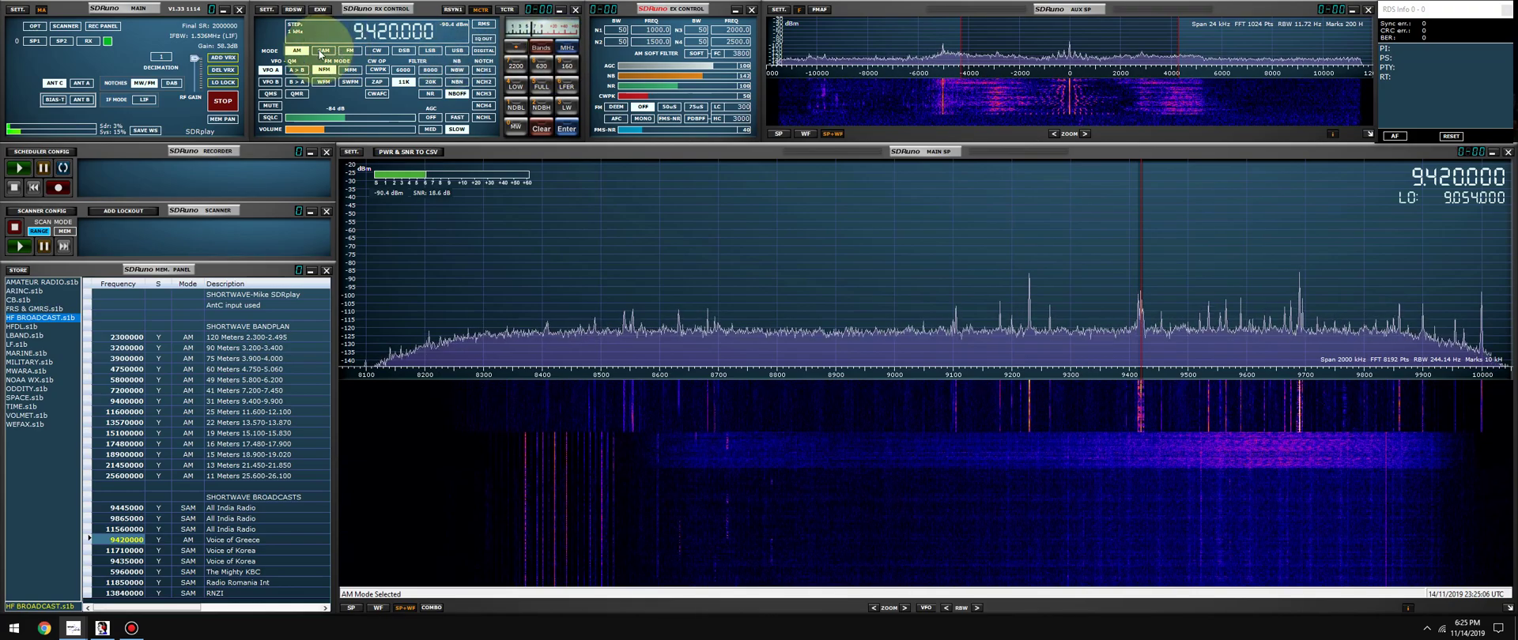
{"action": "left_click", "coordinate": [320, 51]}
{"action": "left_click", "coordinate": [404, 70]}
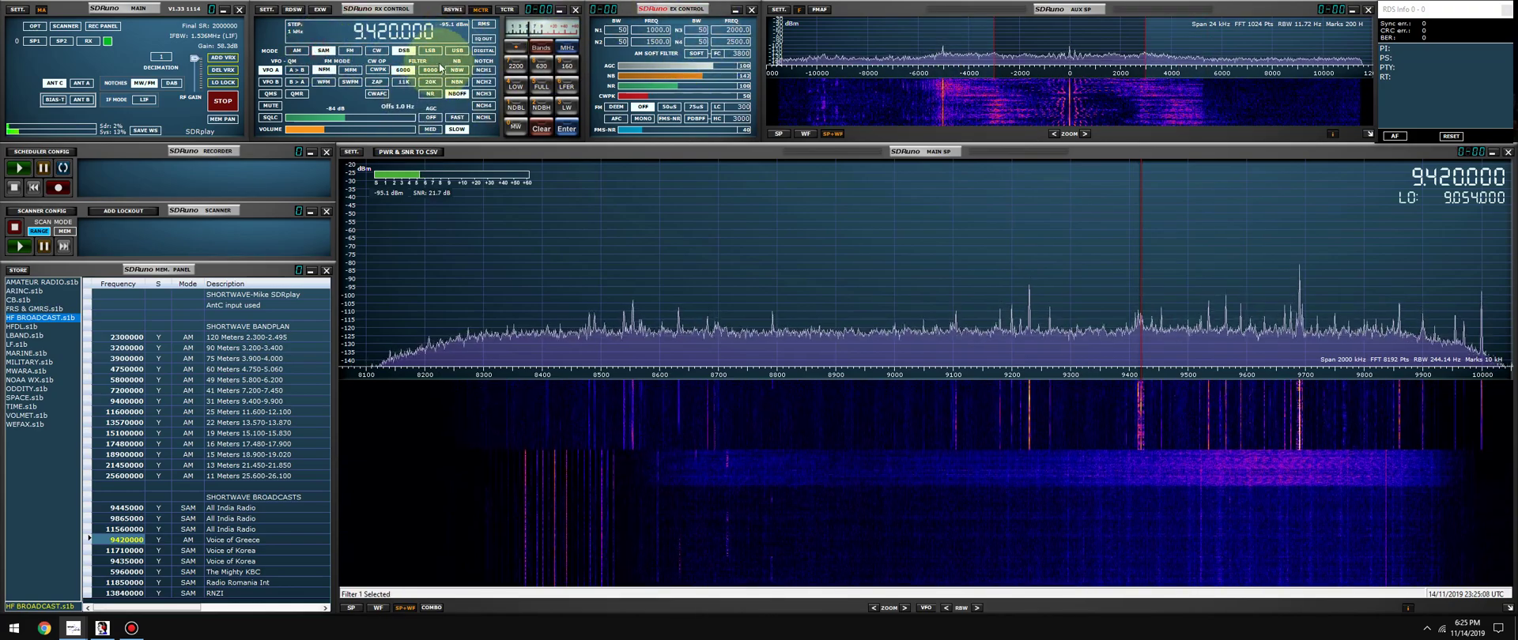
{"action": "left_click", "coordinate": [439, 69]}
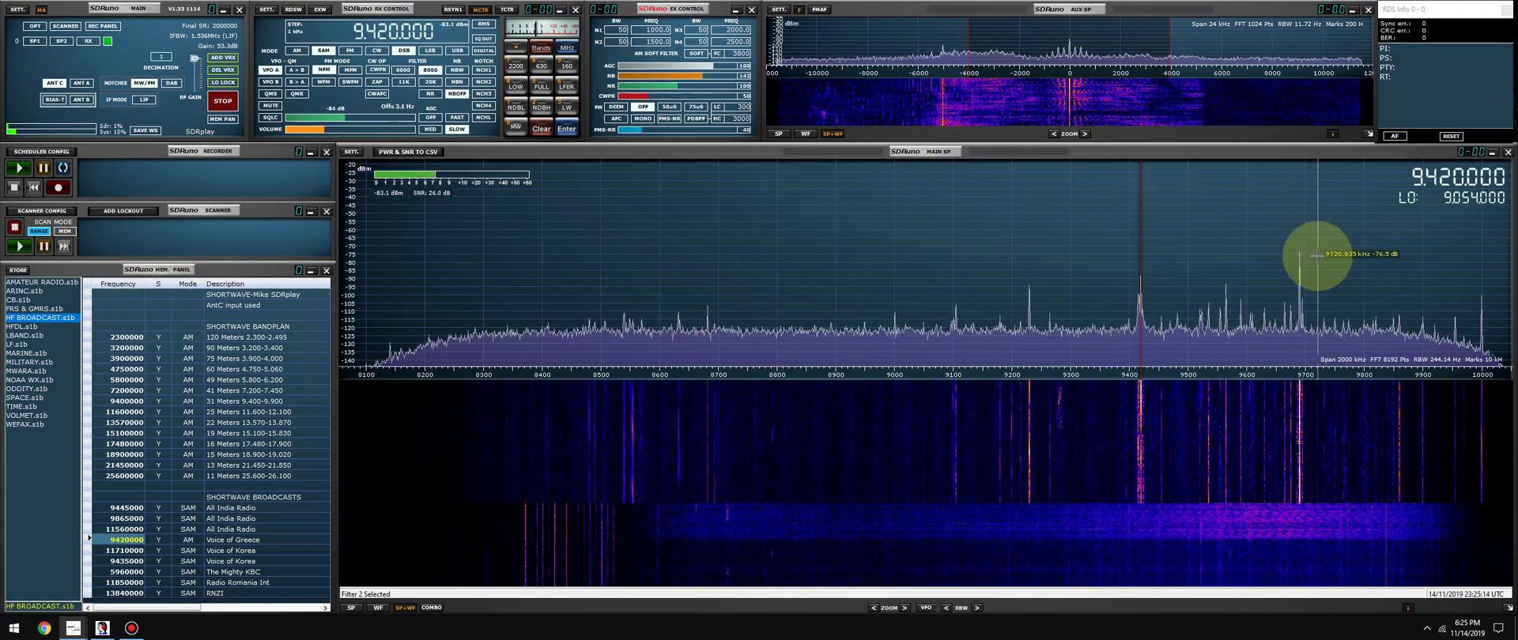
{"action": "left_click", "coordinate": [27, 389]}
- Step through ODDITY entries: UVB-76 4625 kHz, then 4XZ 2680 to 8319 kHz, back to 6278
{"action": "double_click", "coordinate": [124, 331]}
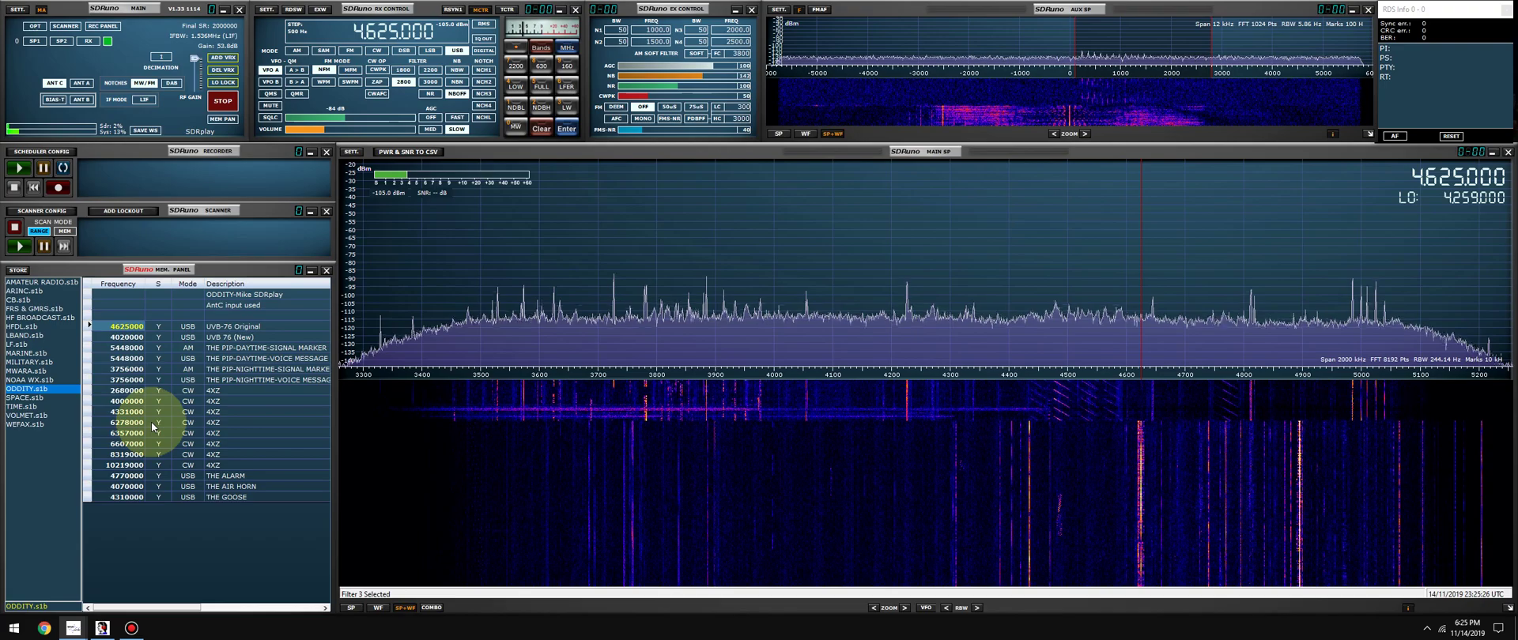
{"action": "double_click", "coordinate": [126, 391]}
{"action": "double_click", "coordinate": [126, 401]}
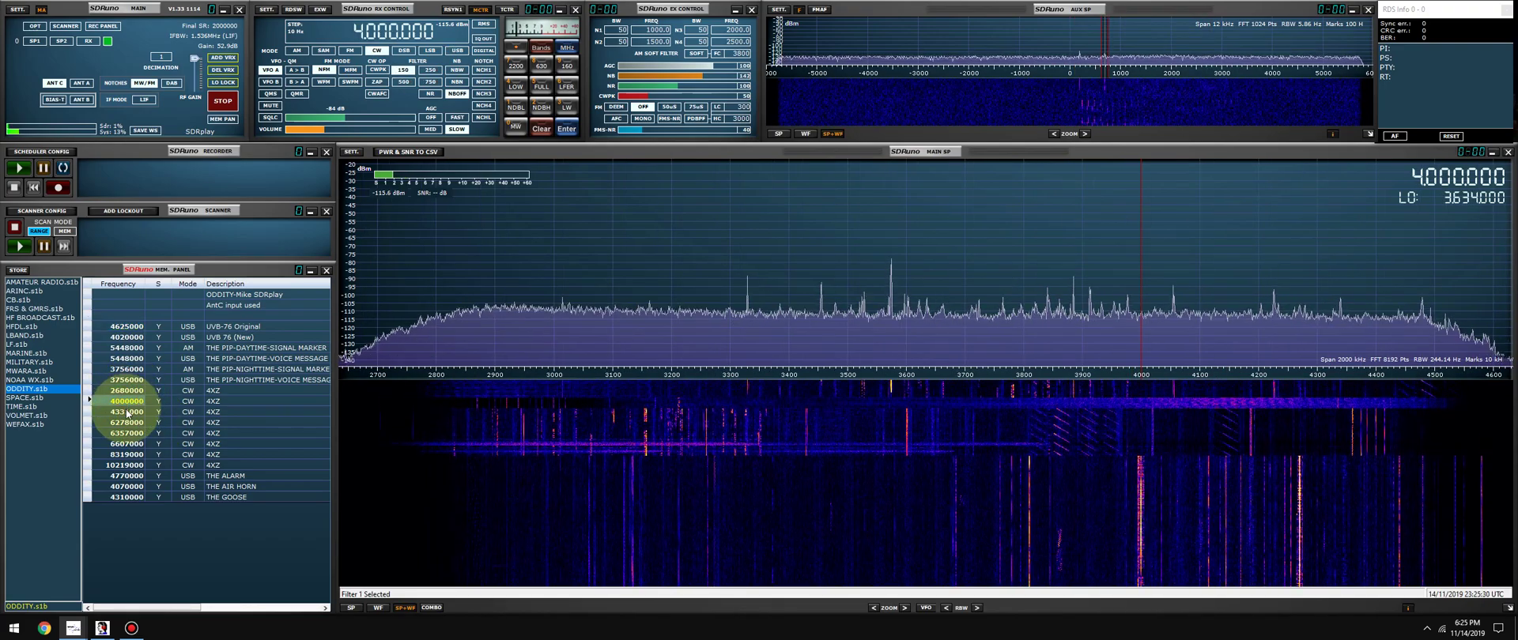
{"action": "double_click", "coordinate": [127, 411]}
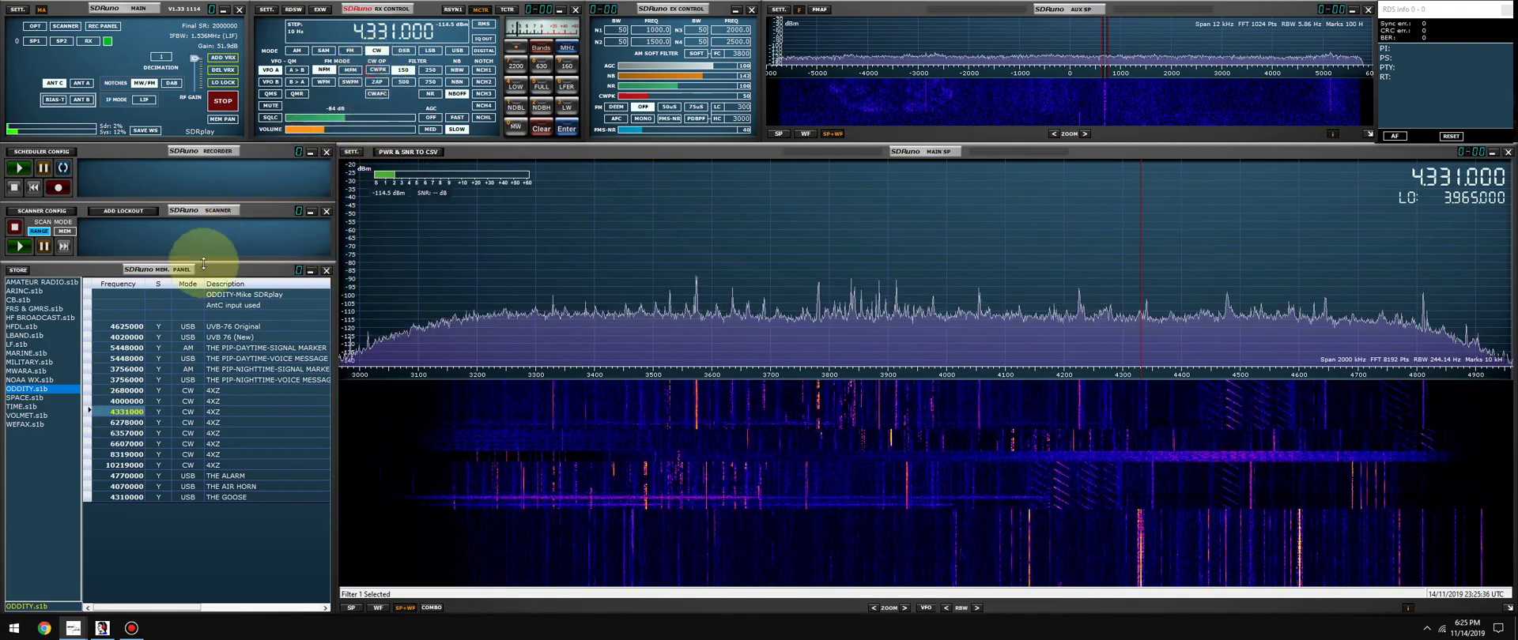
{"action": "double_click", "coordinate": [126, 423]}
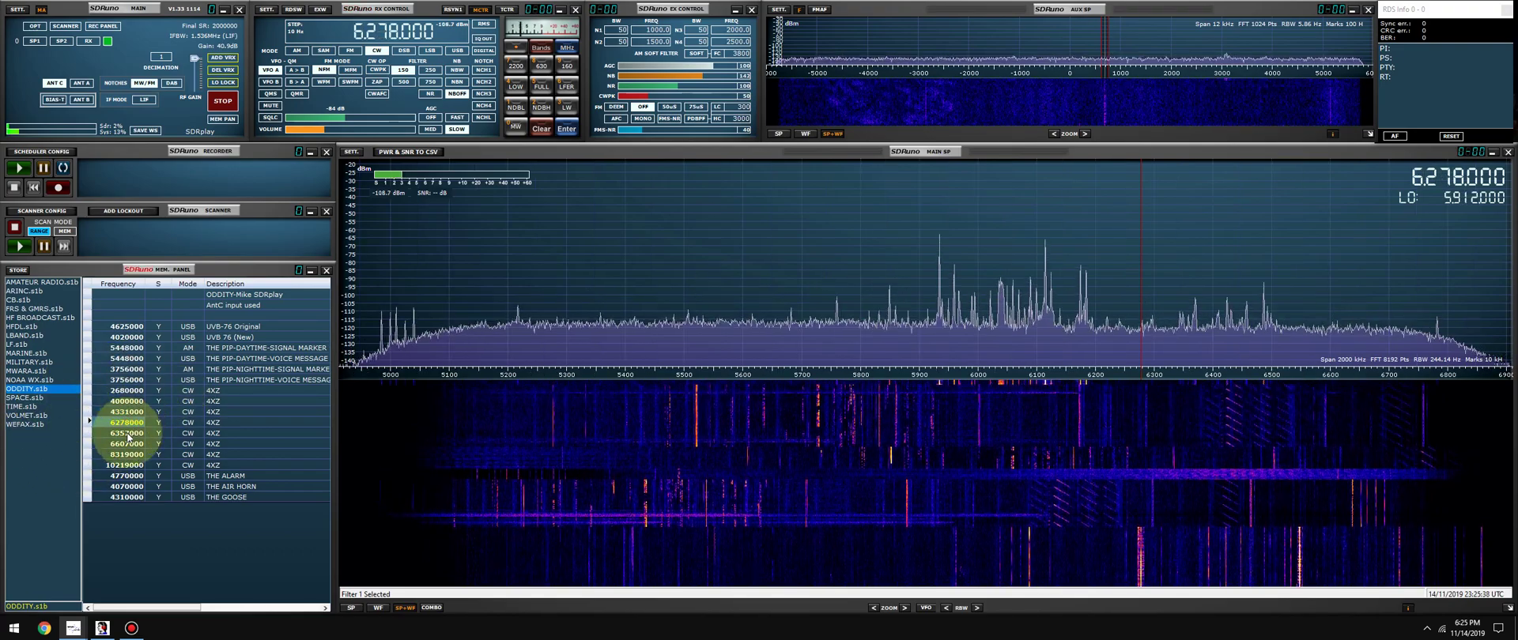
{"action": "double_click", "coordinate": [123, 435]}
{"action": "double_click", "coordinate": [124, 443]}
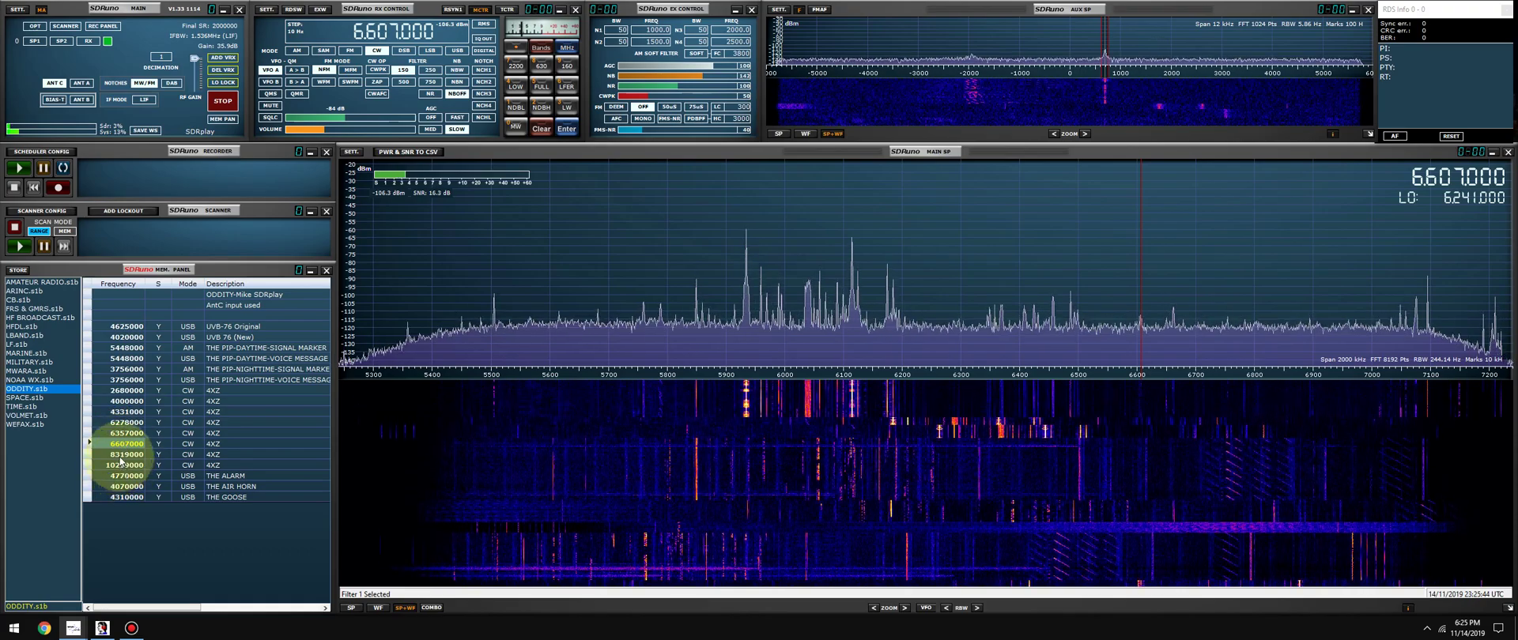
{"action": "double_click", "coordinate": [121, 455]}
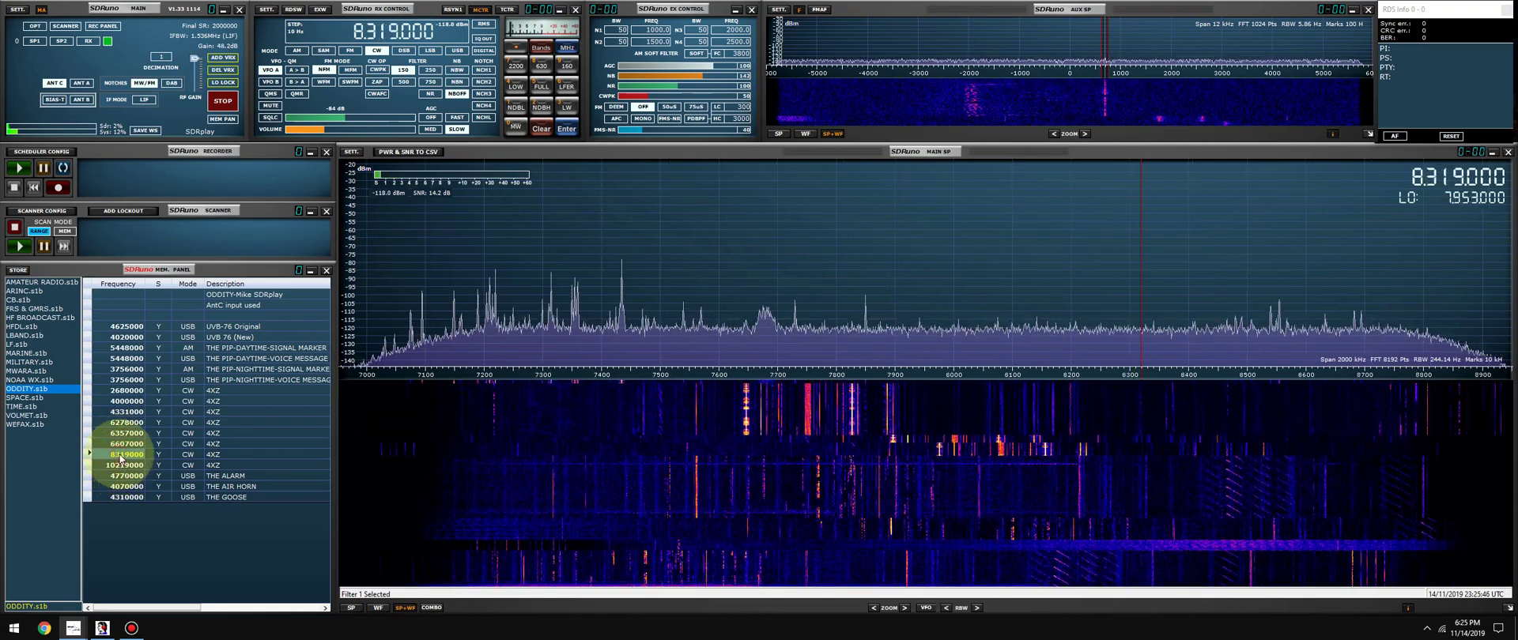
{"action": "double_click", "coordinate": [121, 423]}
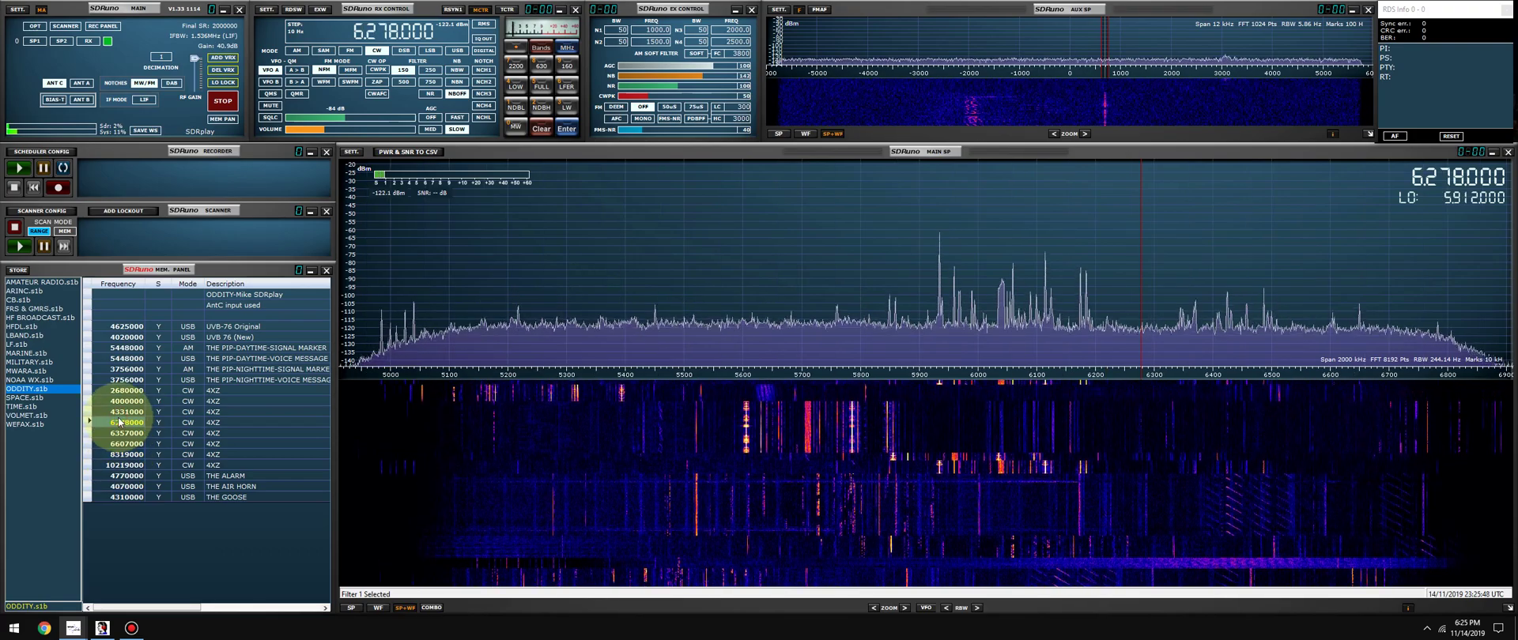
- Switch to DIGITAL mode with 12 kHz bandwidth and tune onto the wide signal at 6.0346 MHz
{"action": "left_click", "coordinate": [484, 50]}
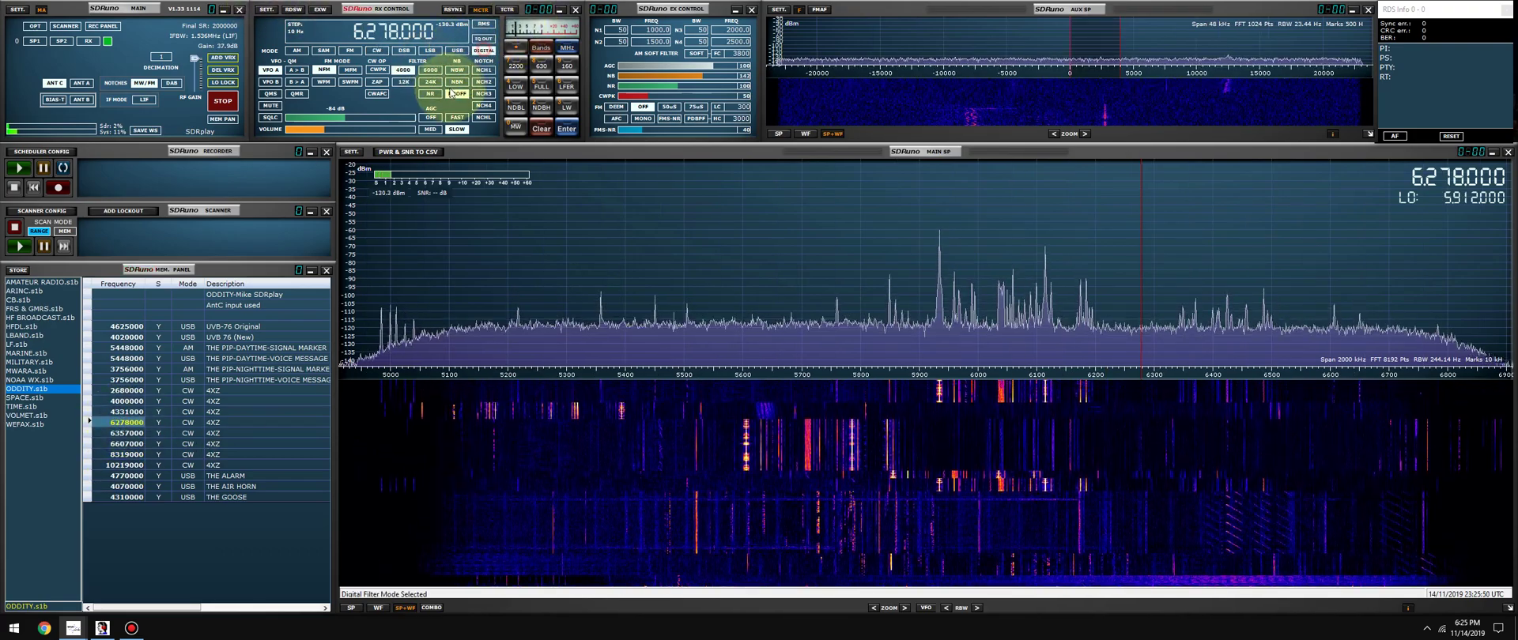
{"action": "left_click", "coordinate": [403, 81]}
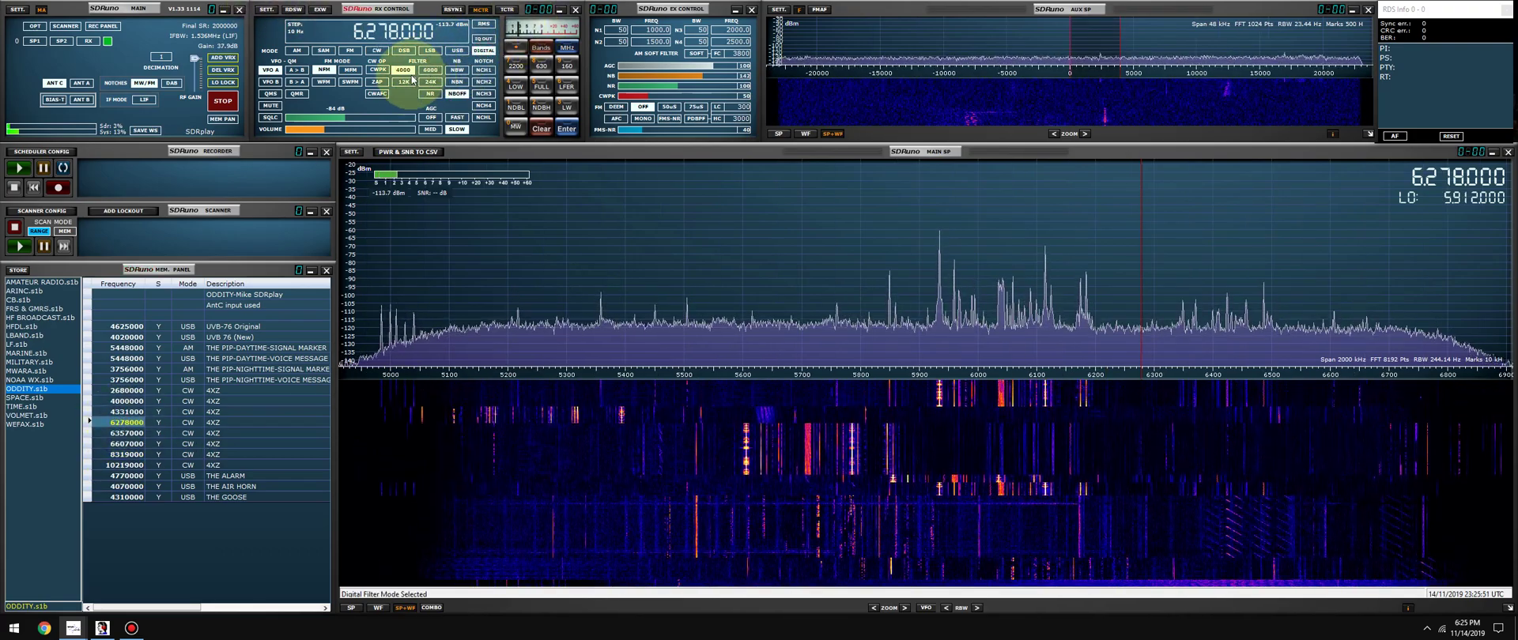
{"action": "left_click", "coordinate": [1002, 223]}
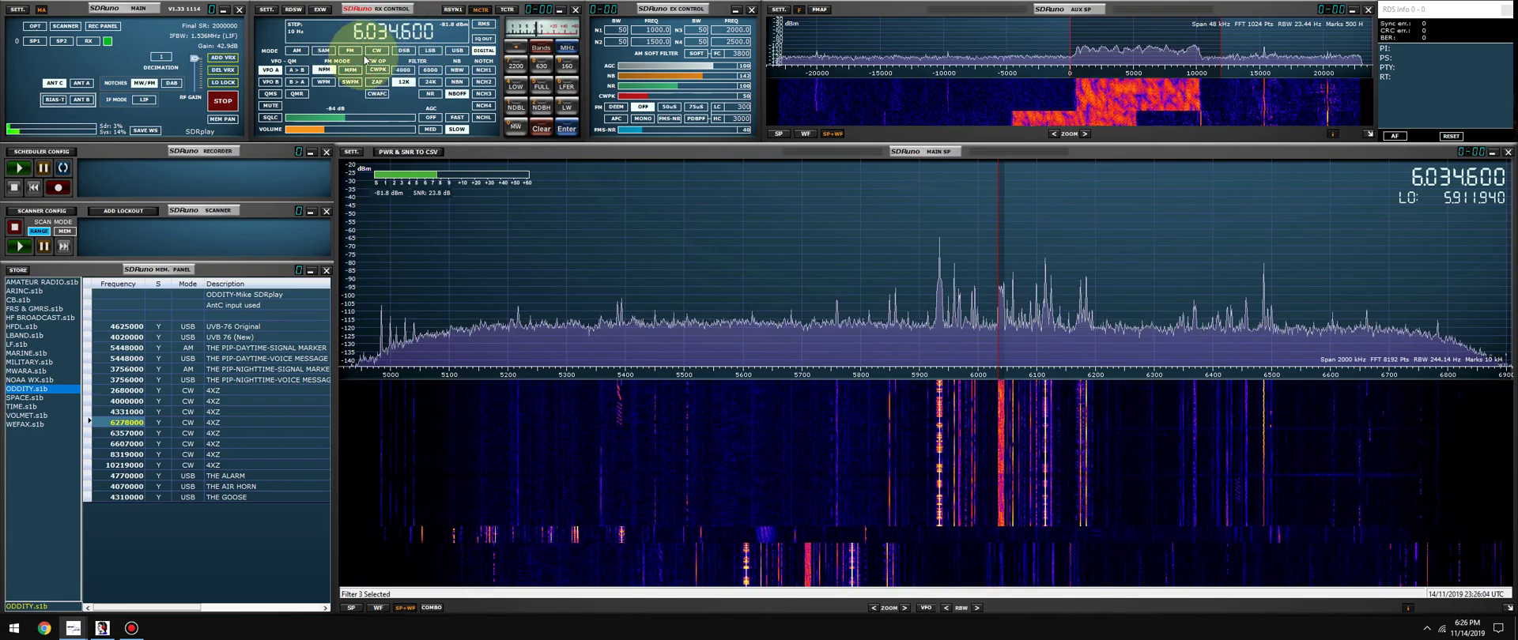
- Set a 1 kHz tuning step and tune onto the DRM signal at 6.035000 MHz
{"action": "right_click", "coordinate": [367, 32]}
{"action": "left_click", "coordinate": [380, 94]}
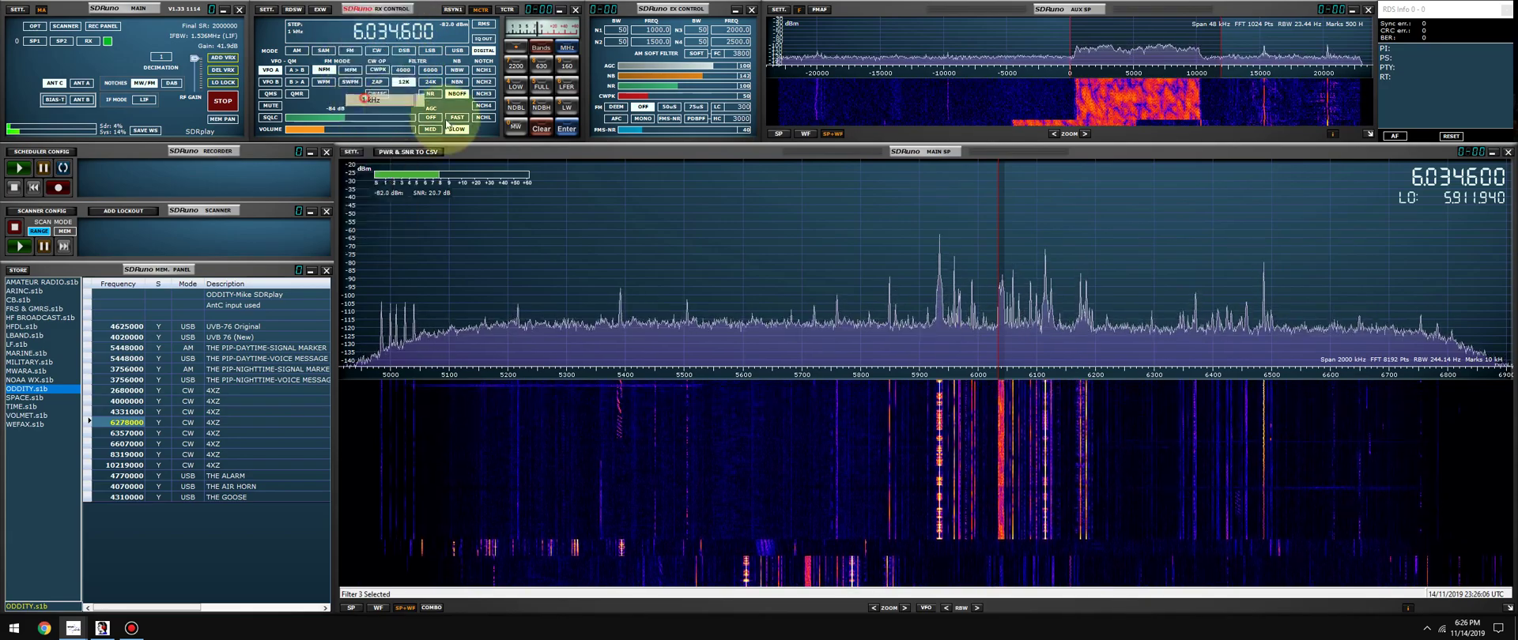
{"action": "left_click", "coordinate": [1006, 265]}
{"action": "scroll", "coordinate": [824, 244], "scroll_direction": "down", "scroll_amount": 7}
{"action": "scroll", "coordinate": [824, 242], "scroll_direction": "down", "scroll_amount": 4}
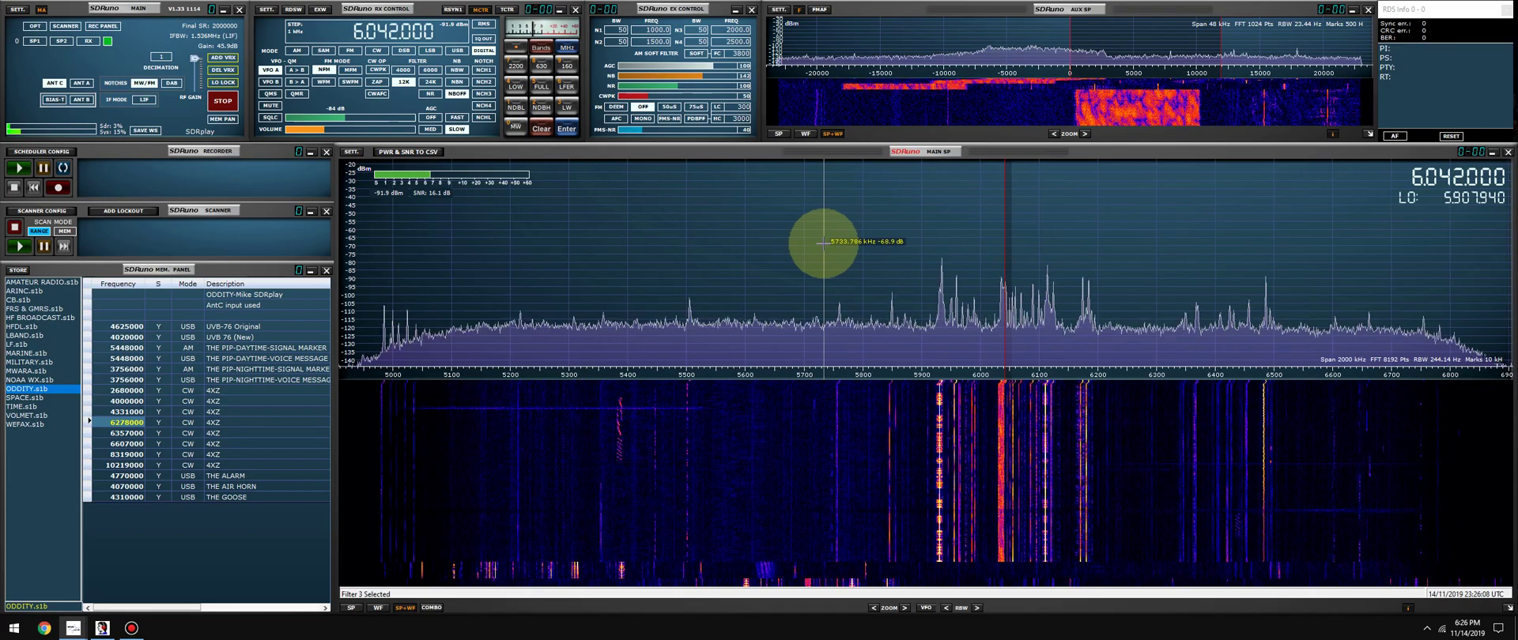
{"action": "scroll", "coordinate": [824, 243], "scroll_direction": "down", "scroll_amount": 4}
{"action": "scroll", "coordinate": [825, 244], "scroll_direction": "down", "scroll_amount": 4}
{"action": "scroll", "coordinate": [825, 244], "scroll_direction": "up", "scroll_amount": 1}
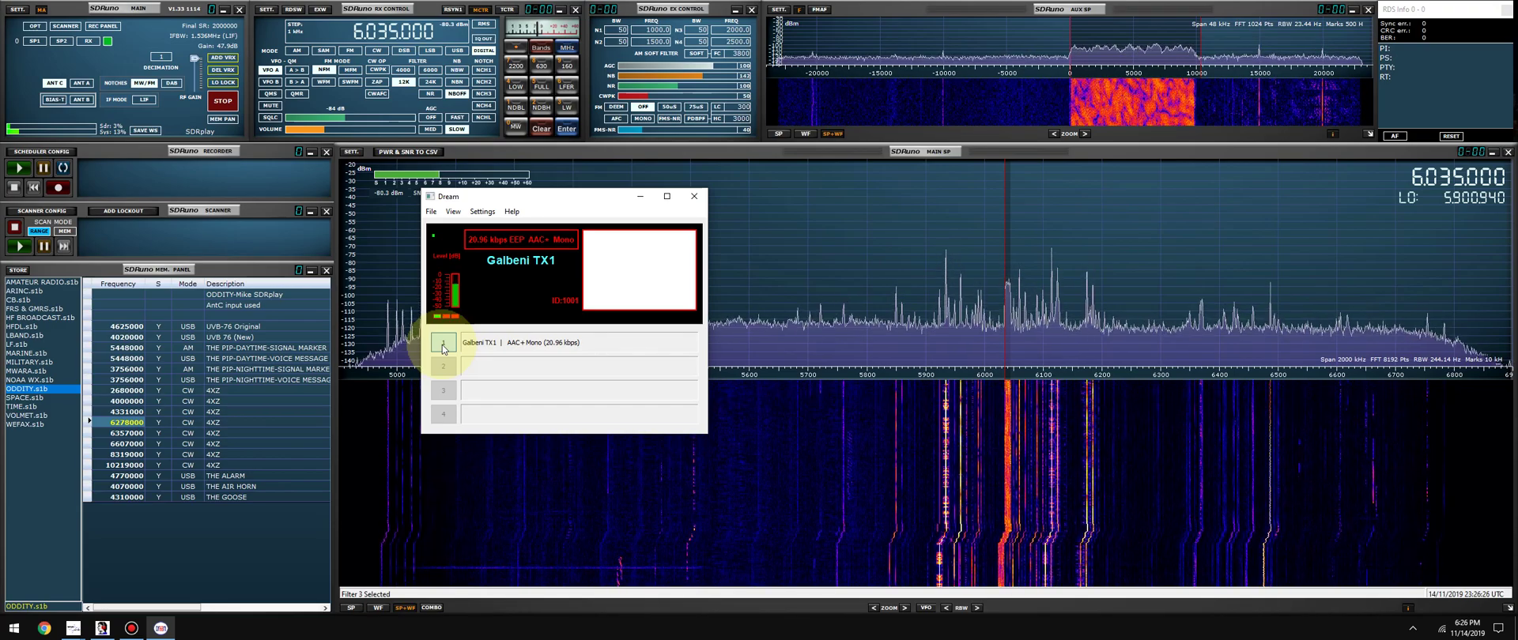
- In SDRuno's RX Settings OUT tab, send receiver audio to the Line 1 virtual cable
{"action": "left_click", "coordinate": [267, 9]}
{"action": "left_click", "coordinate": [370, 21]}
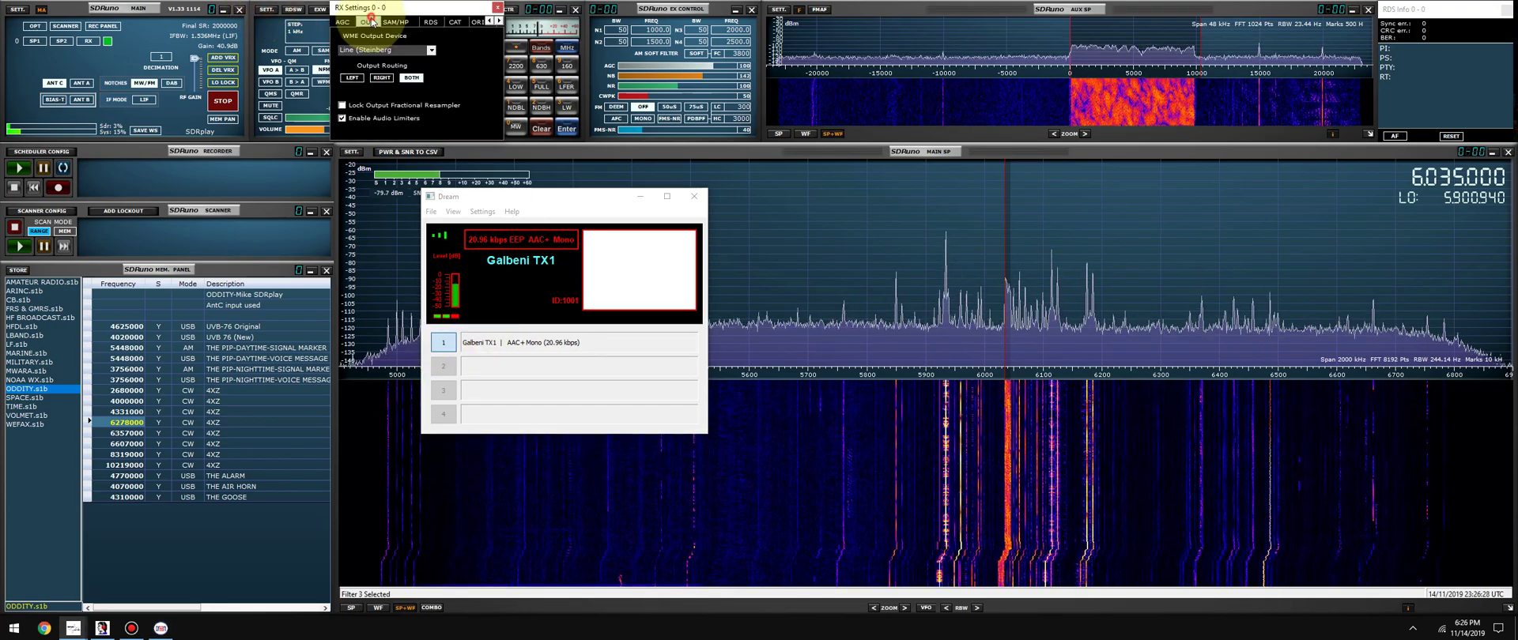
{"action": "left_click", "coordinate": [383, 50]}
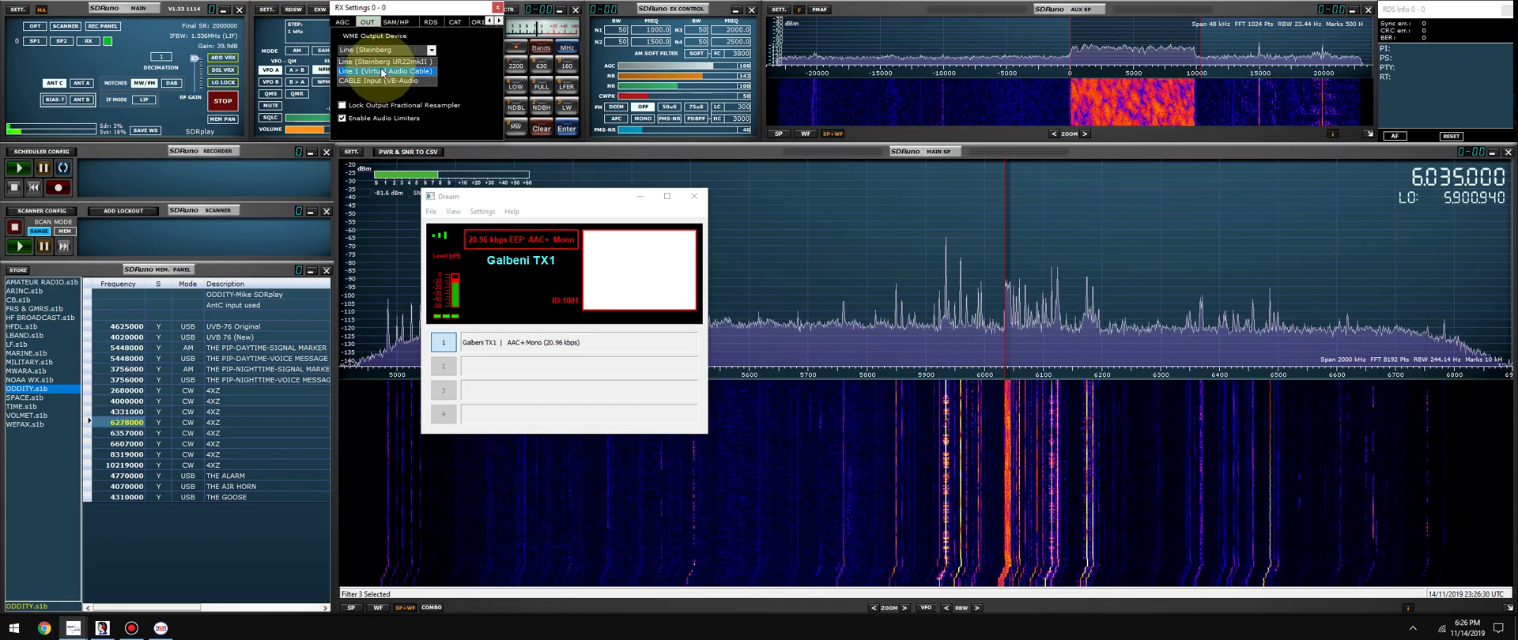
{"action": "left_click", "coordinate": [383, 72]}
- Set Dream's input to the VB-Audio CABLE Output and route SDRuno audio into CABLE Input
{"action": "left_click", "coordinate": [483, 212]}
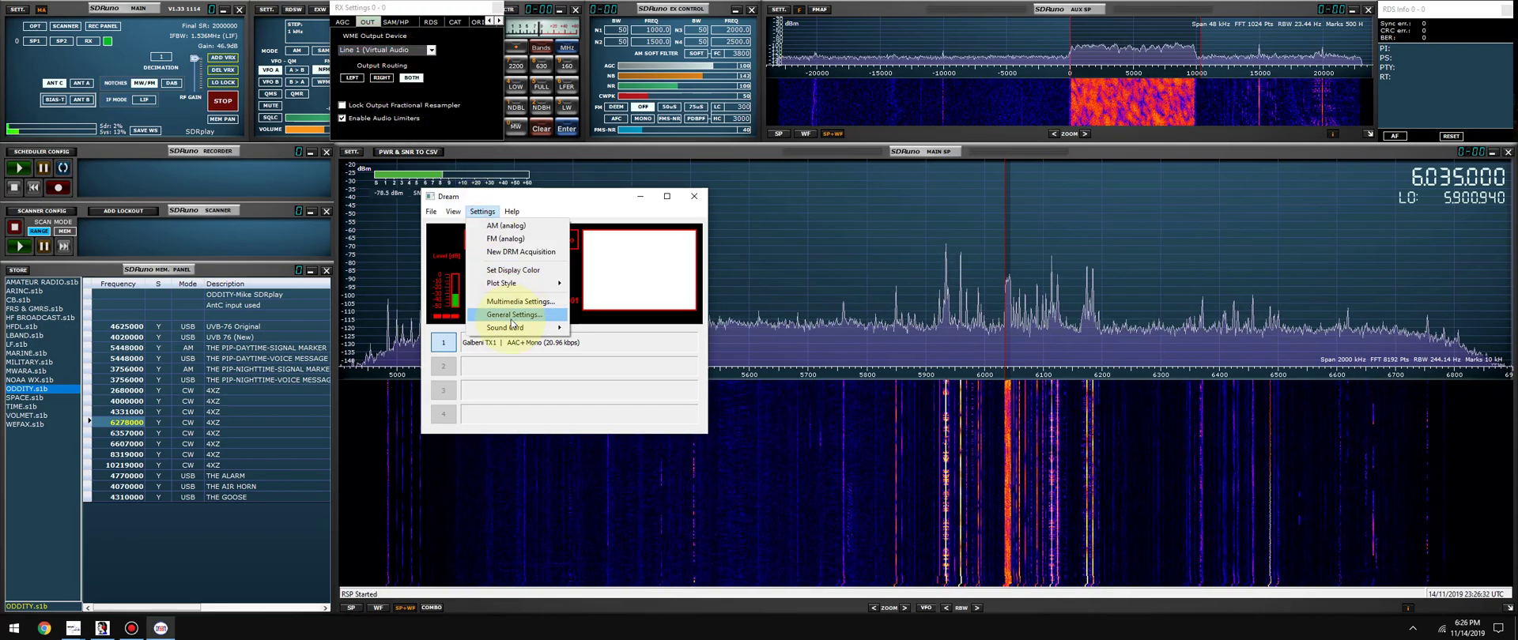
{"action": "mouse_move", "coordinate": [605, 330]}
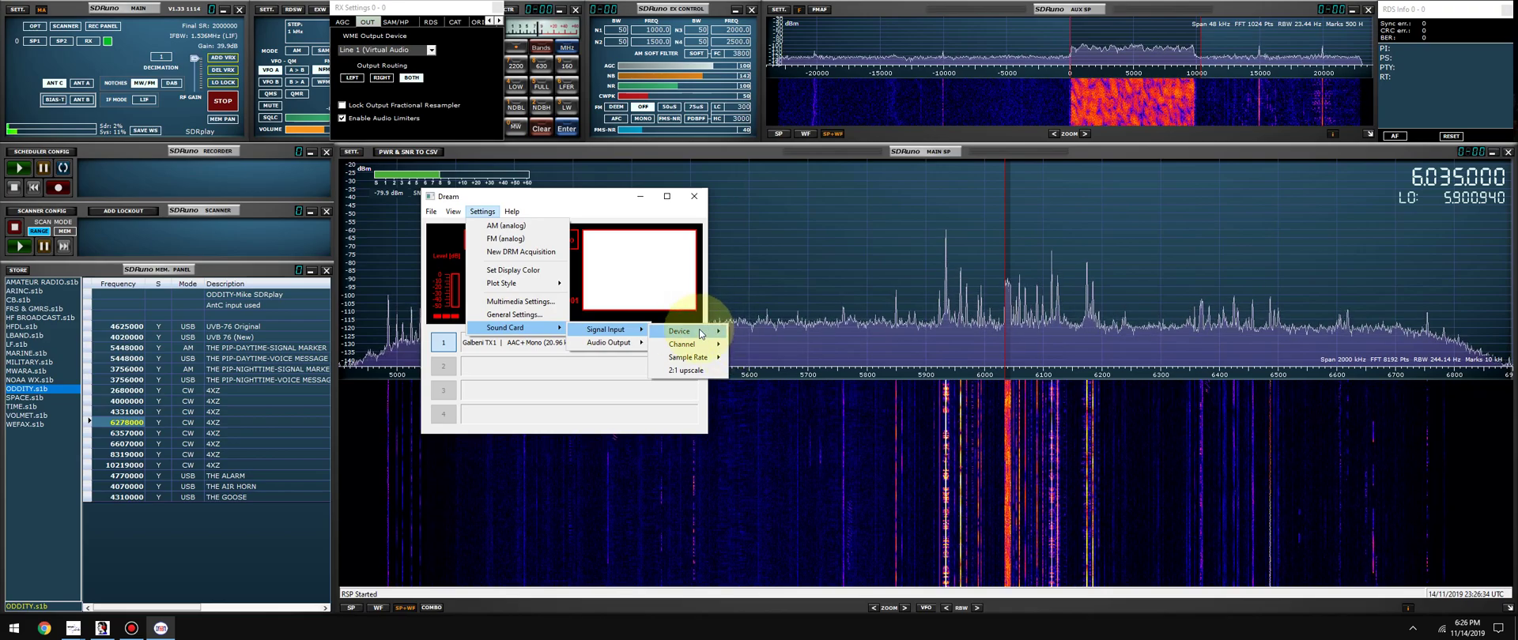
{"action": "mouse_move", "coordinate": [681, 331]}
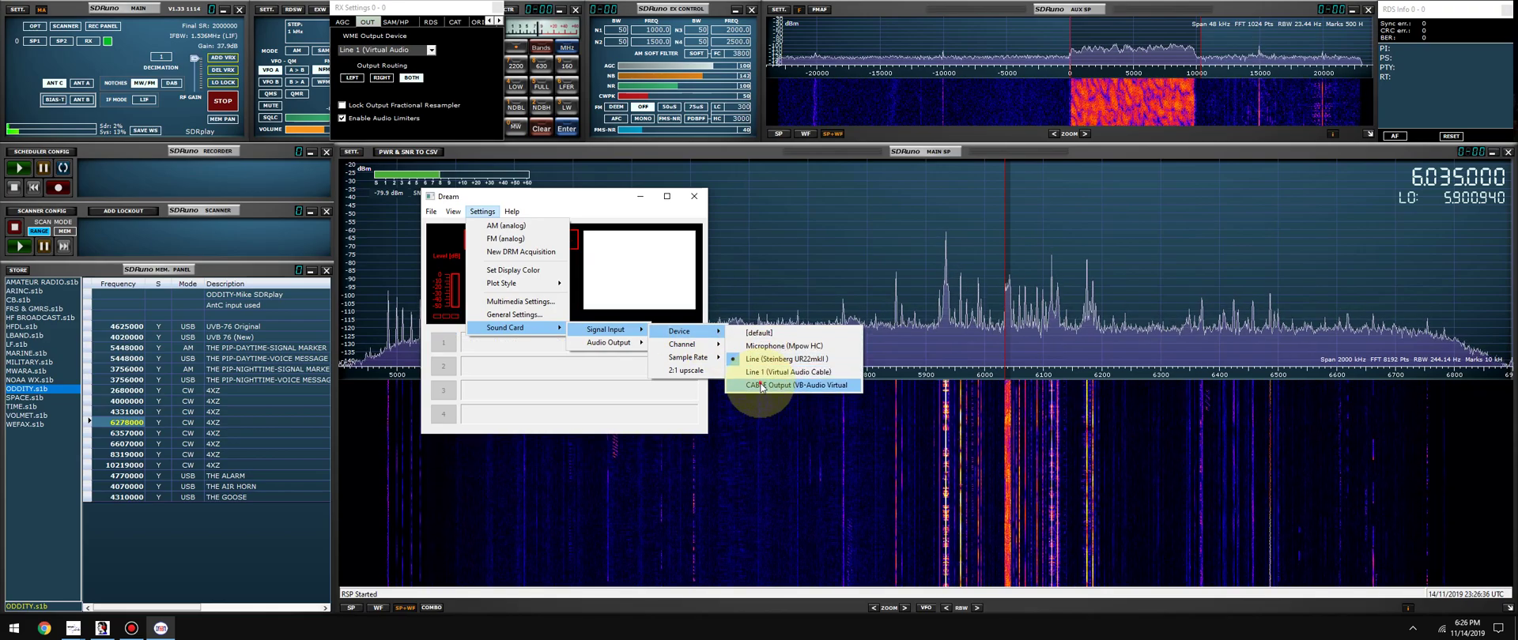
{"action": "left_click", "coordinate": [762, 386]}
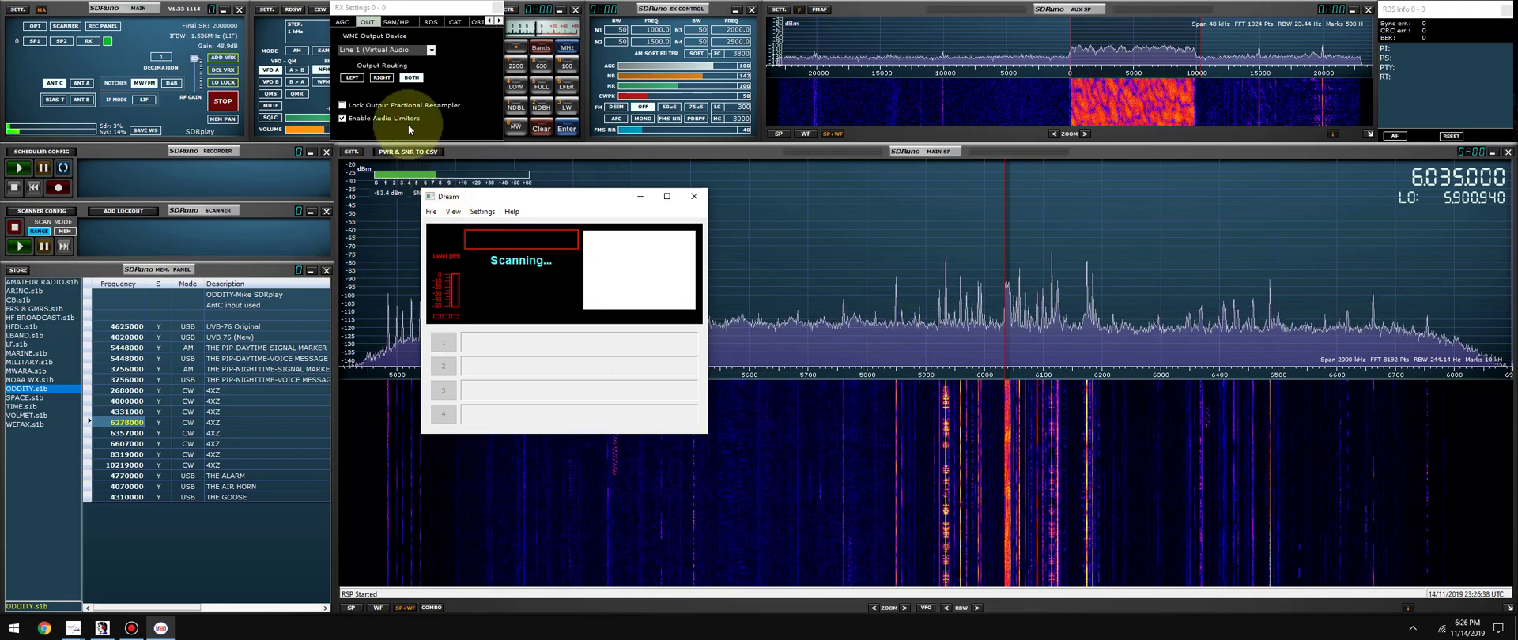
{"action": "left_click", "coordinate": [362, 50]}
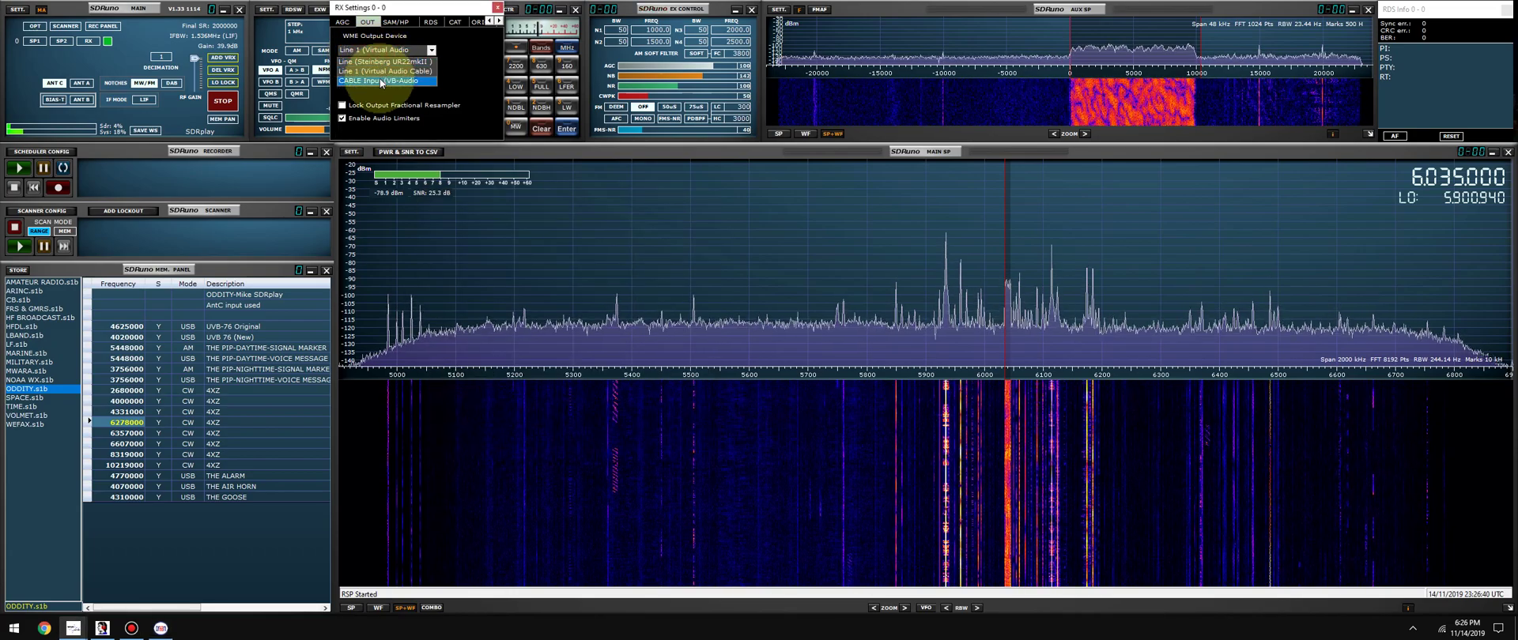
{"action": "left_click", "coordinate": [385, 81]}
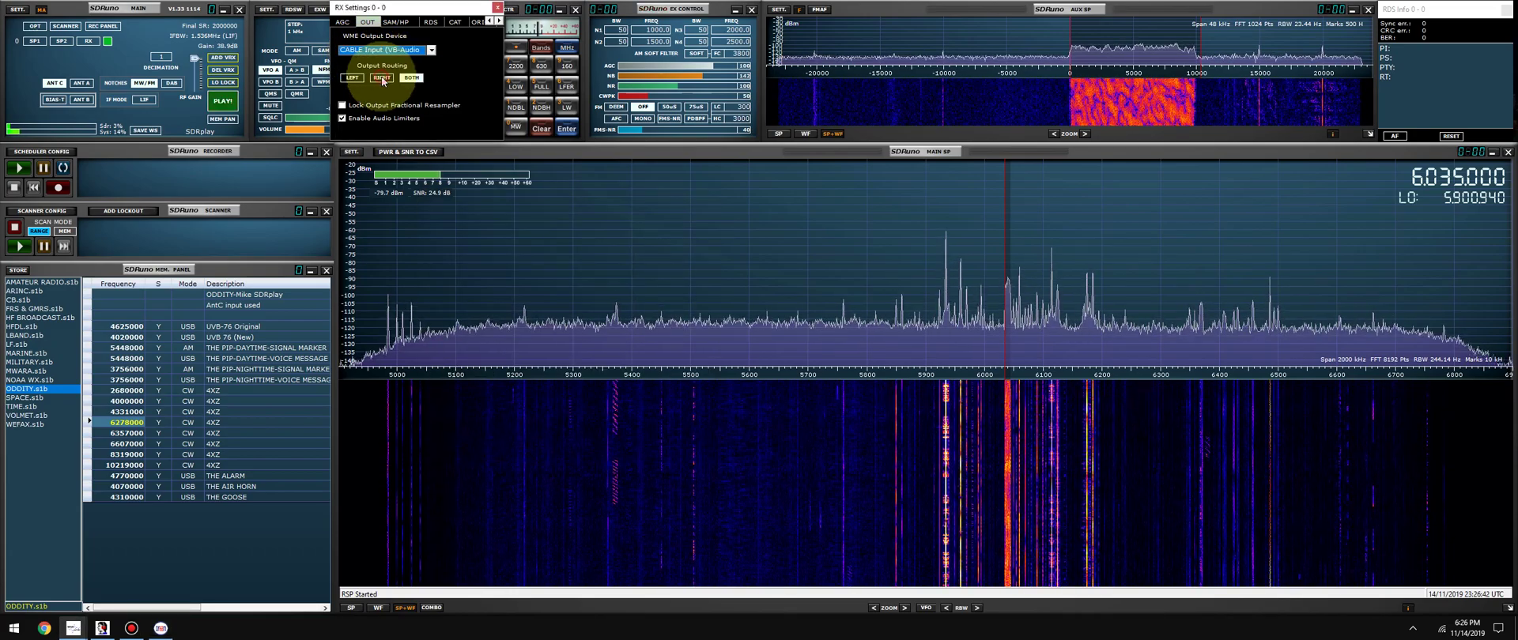
{"action": "left_click", "coordinate": [497, 8]}
{"action": "left_click", "coordinate": [155, 626]}
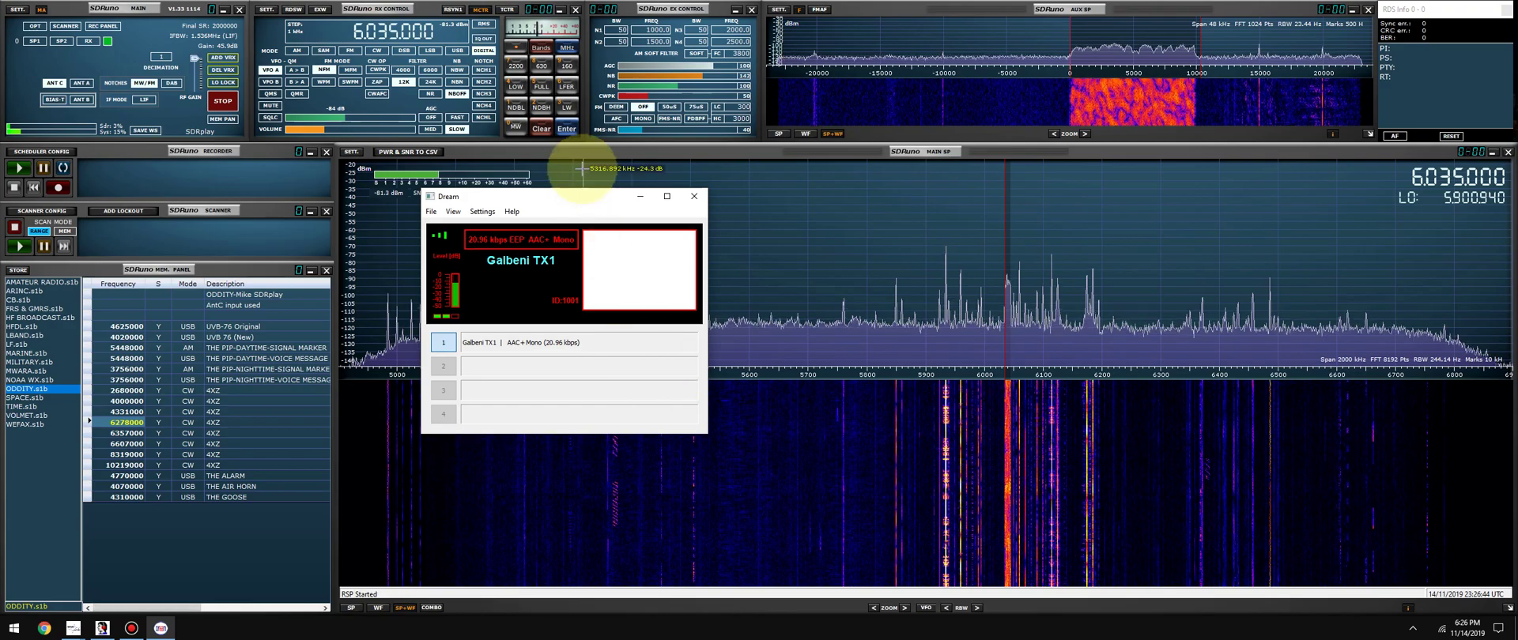
- Drag the Dream decoder window rightward over the spectrum
{"action": "left_click_drag", "start_coordinate": [551, 203], "coordinate": [705, 195]}
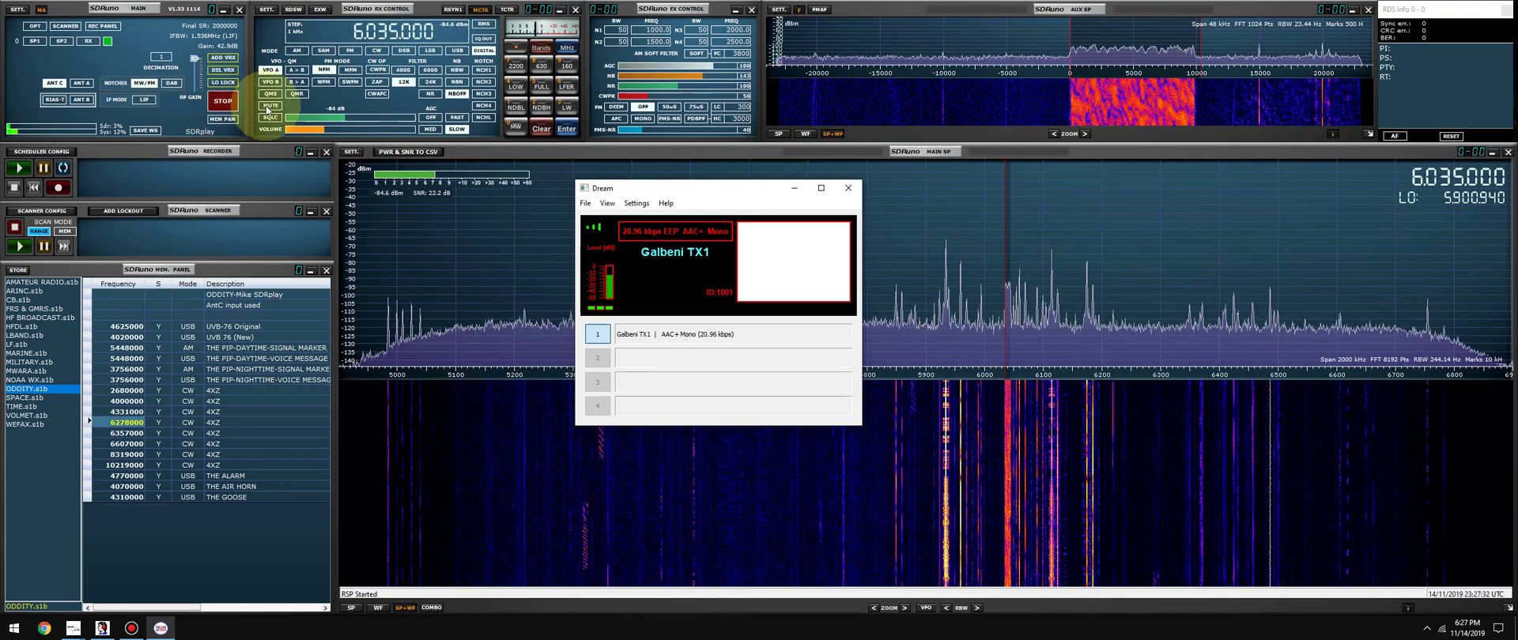
- Close the Dream decoder window
{"action": "left_click", "coordinate": [848, 188]}
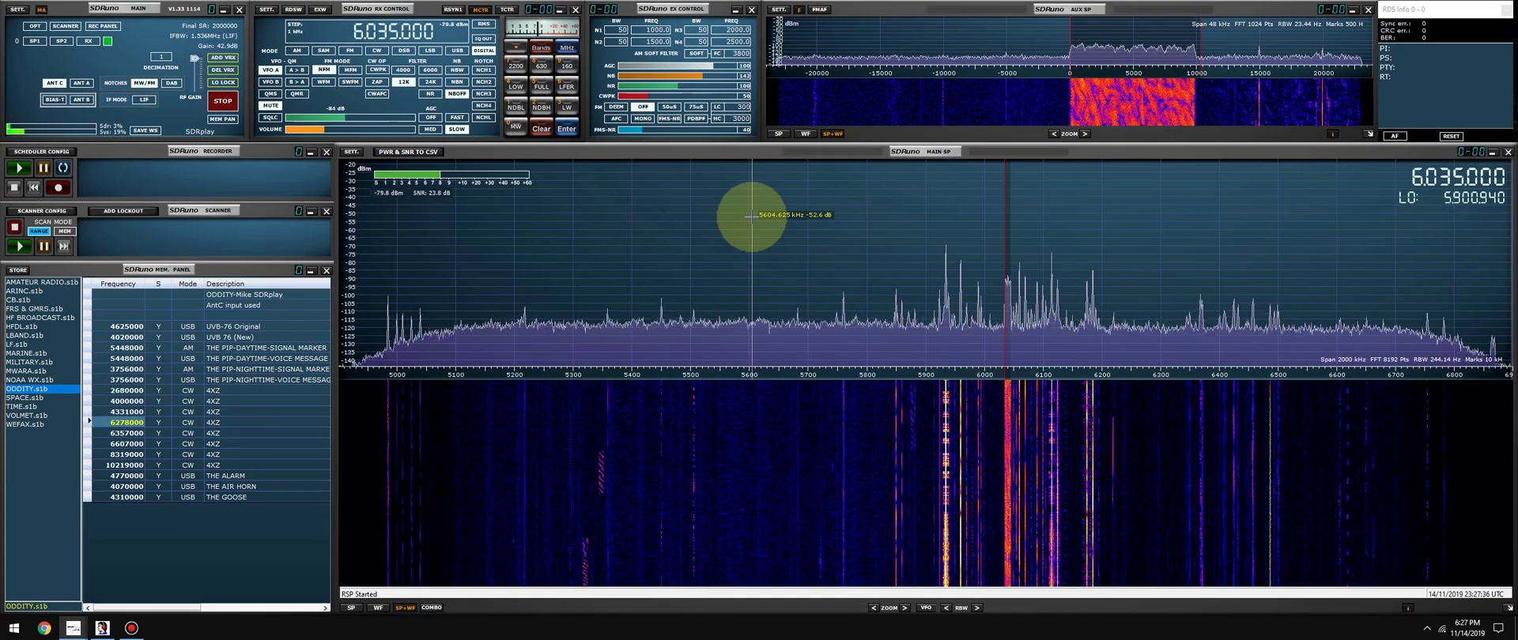